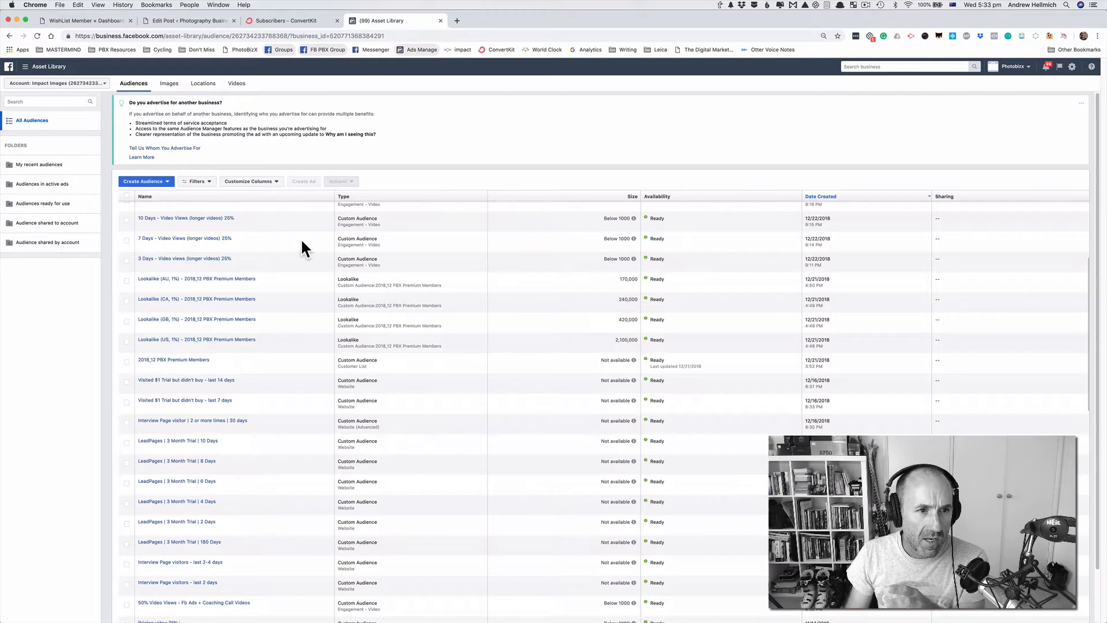
Start a custom audience based on video engagement, targeting people who have watched at 25% of the video
scroll(302, 241, up, 1)
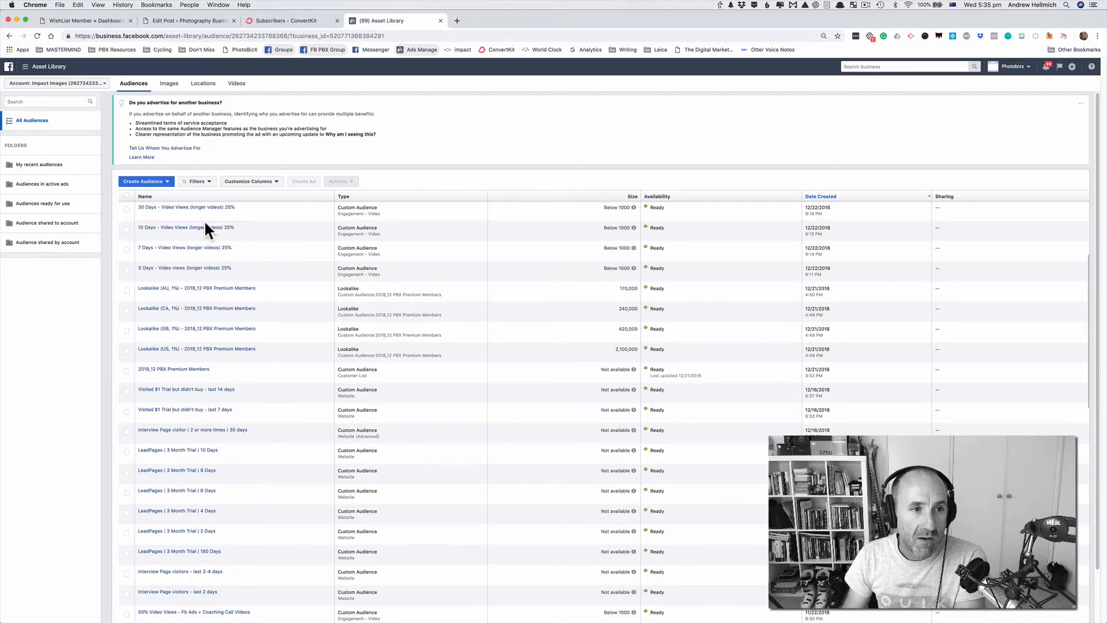
click(143, 182)
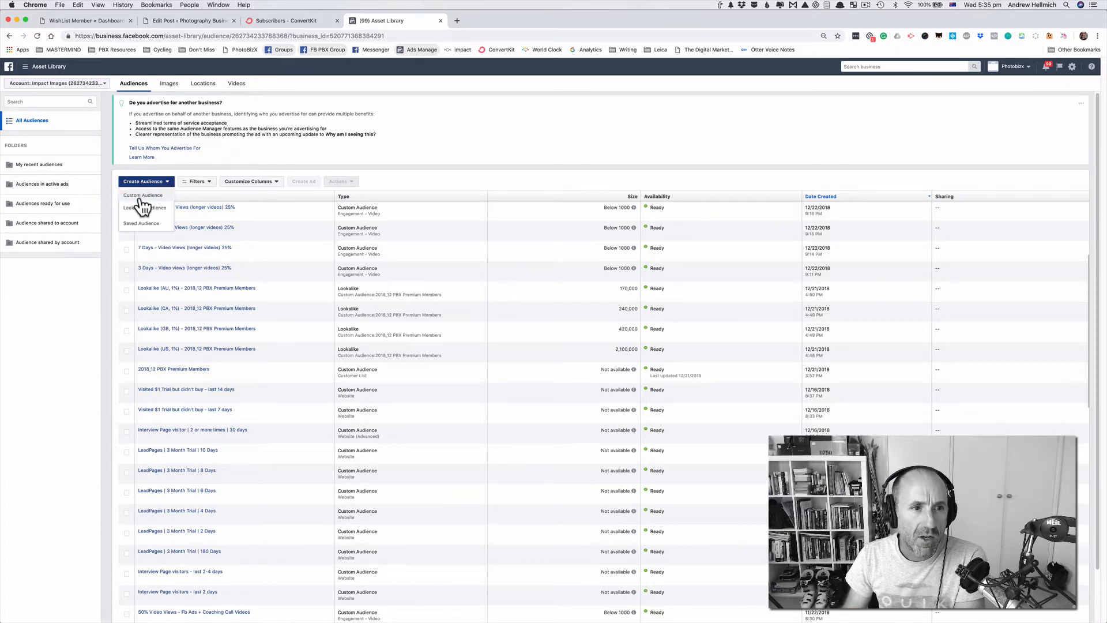
click(142, 196)
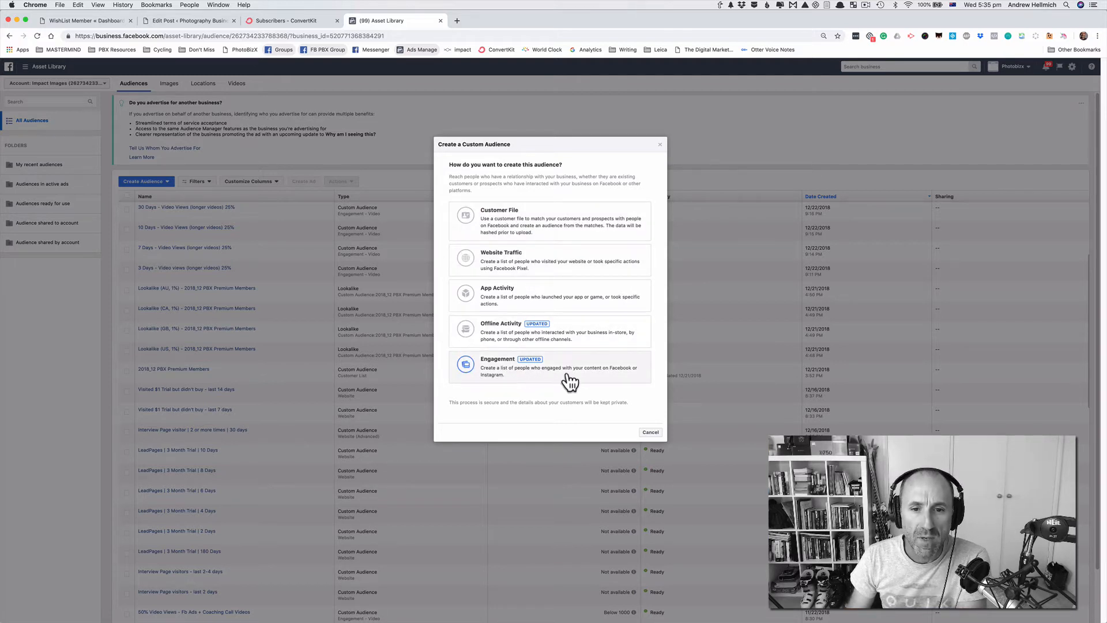
click(521, 378)
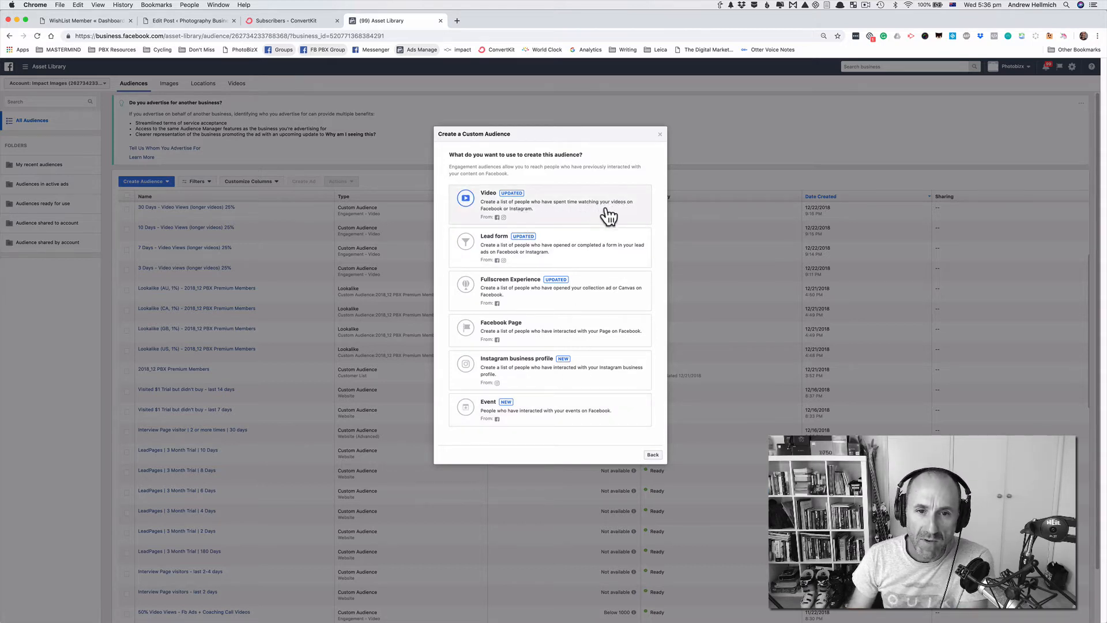
click(567, 215)
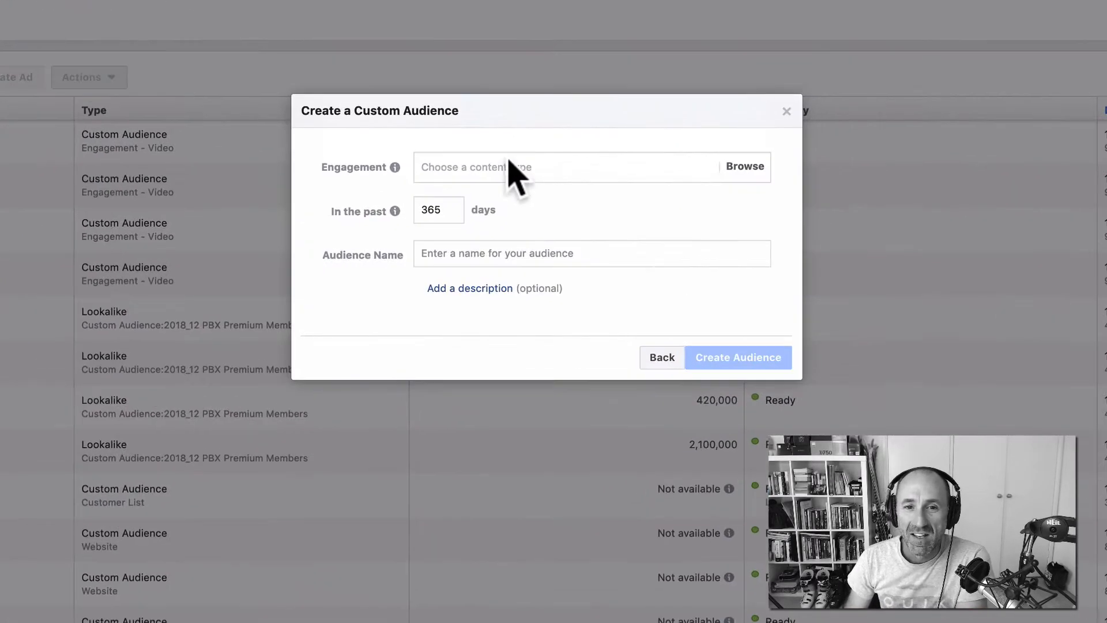
click(530, 218)
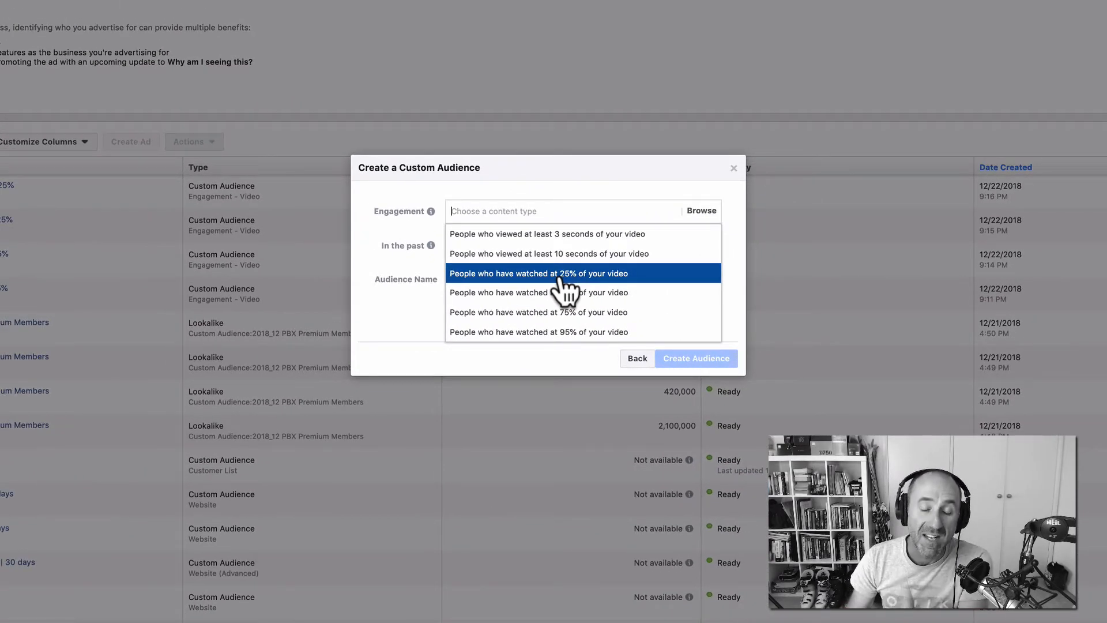
click(560, 274)
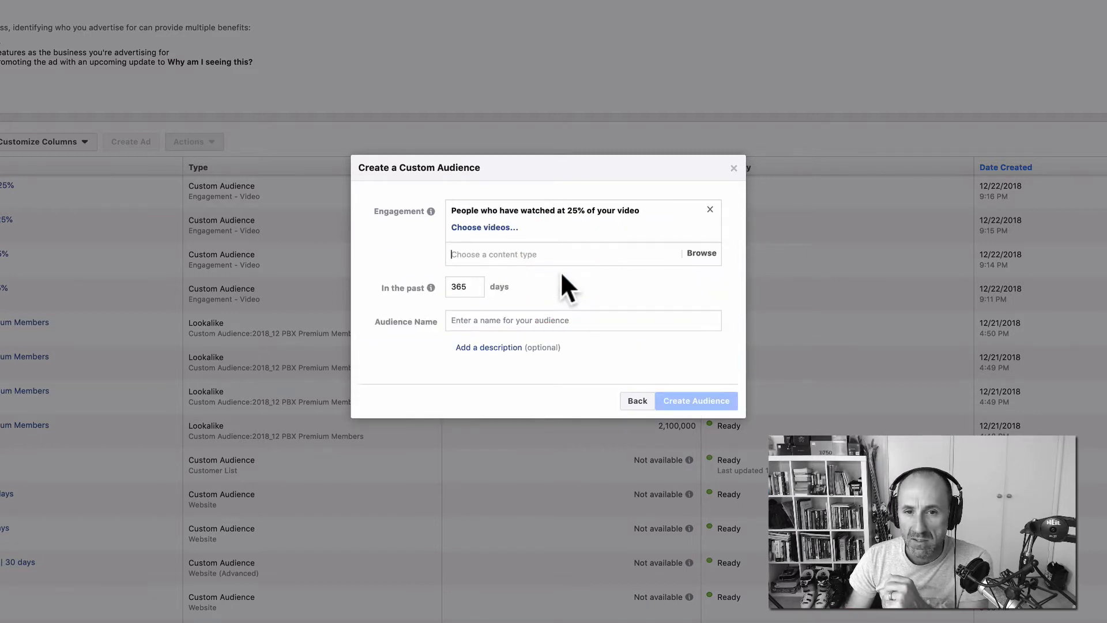
Choose the 7:27 video "Watch This If You Want To Boo..." from the Photo Biz Xposed page as the engagement source
click(468, 228)
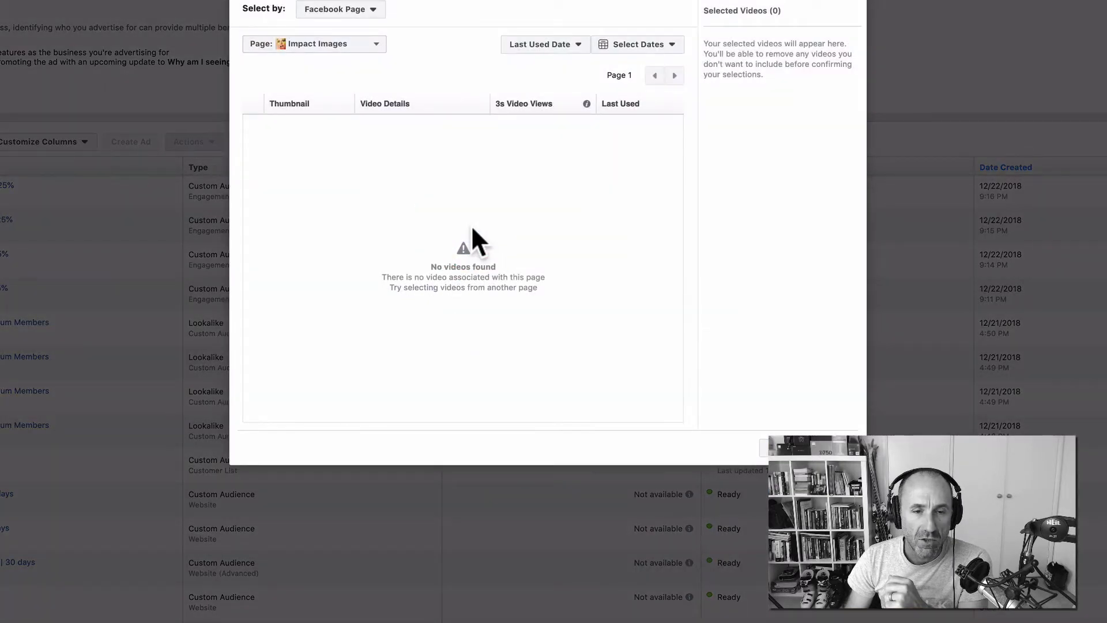
click(323, 45)
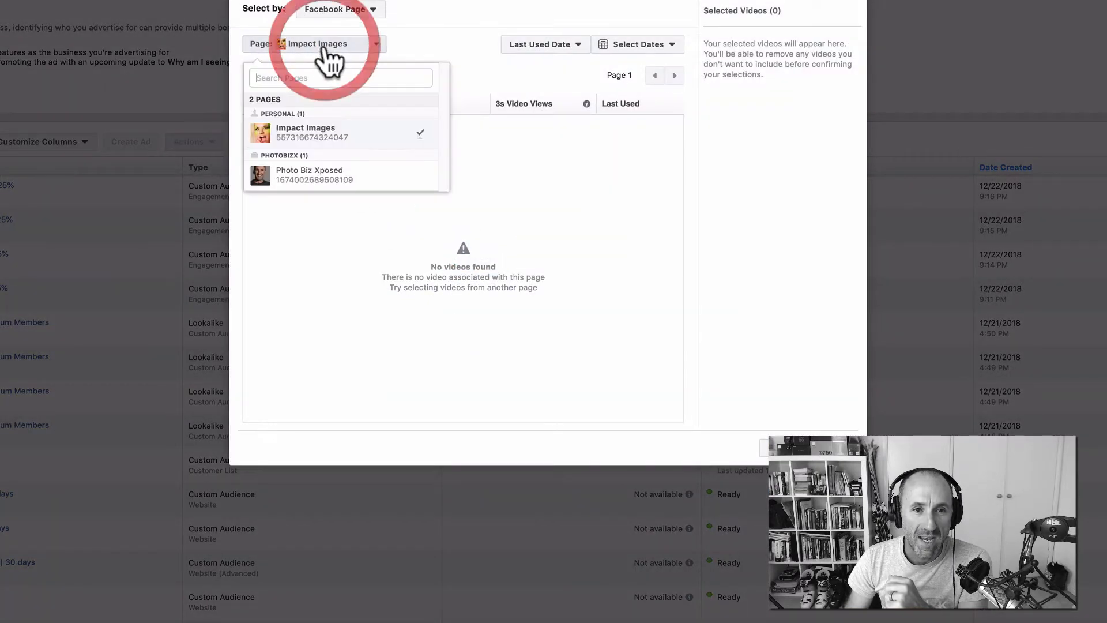
click(303, 172)
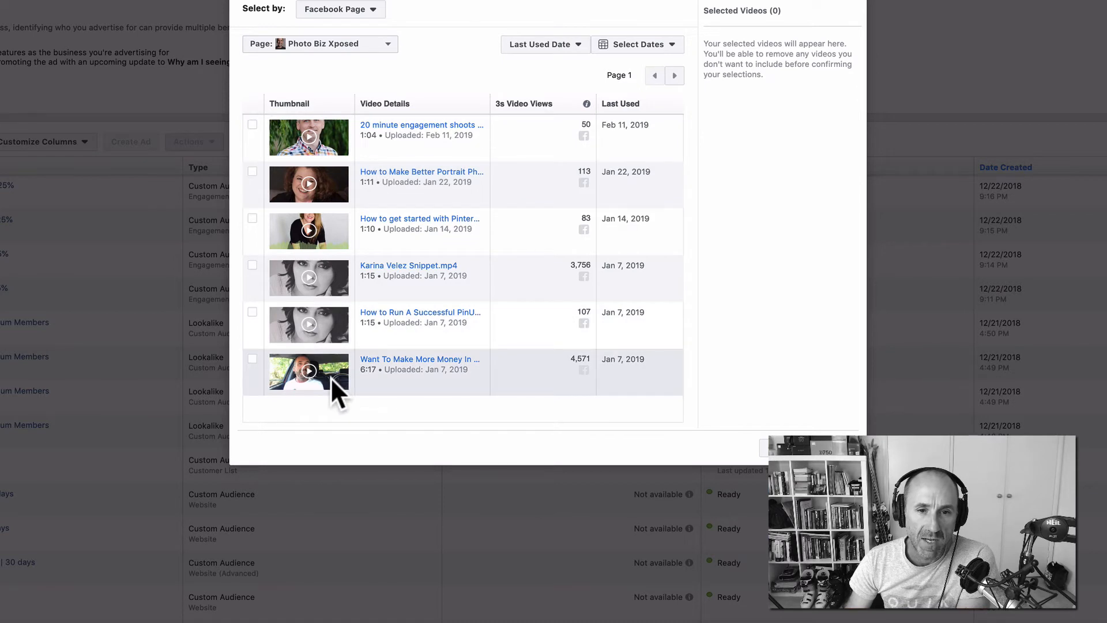
click(675, 77)
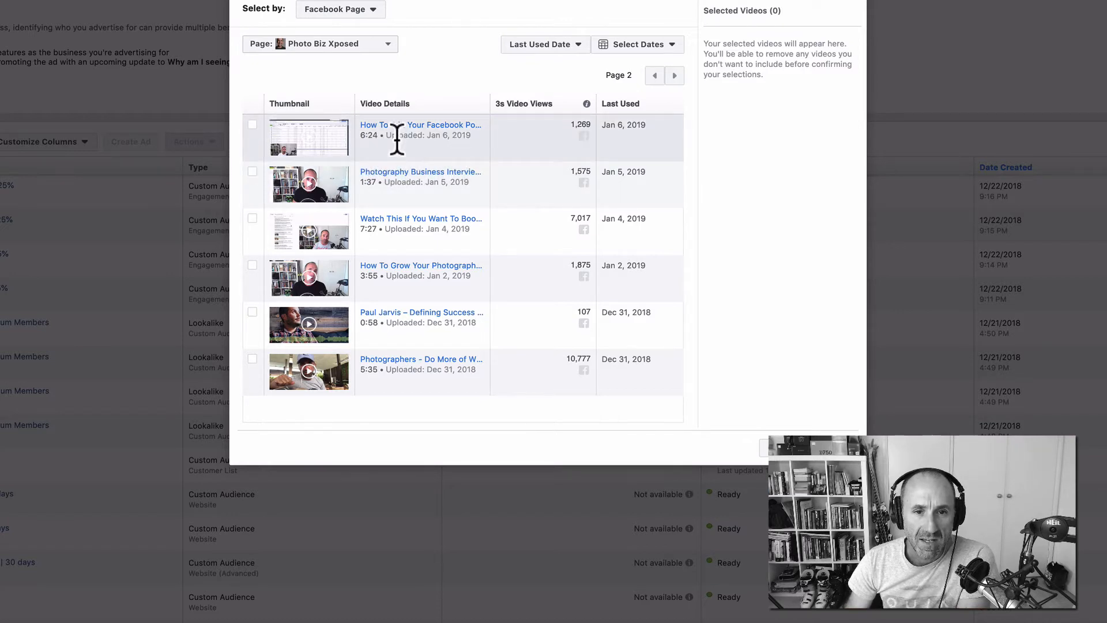
click(252, 236)
click(252, 269)
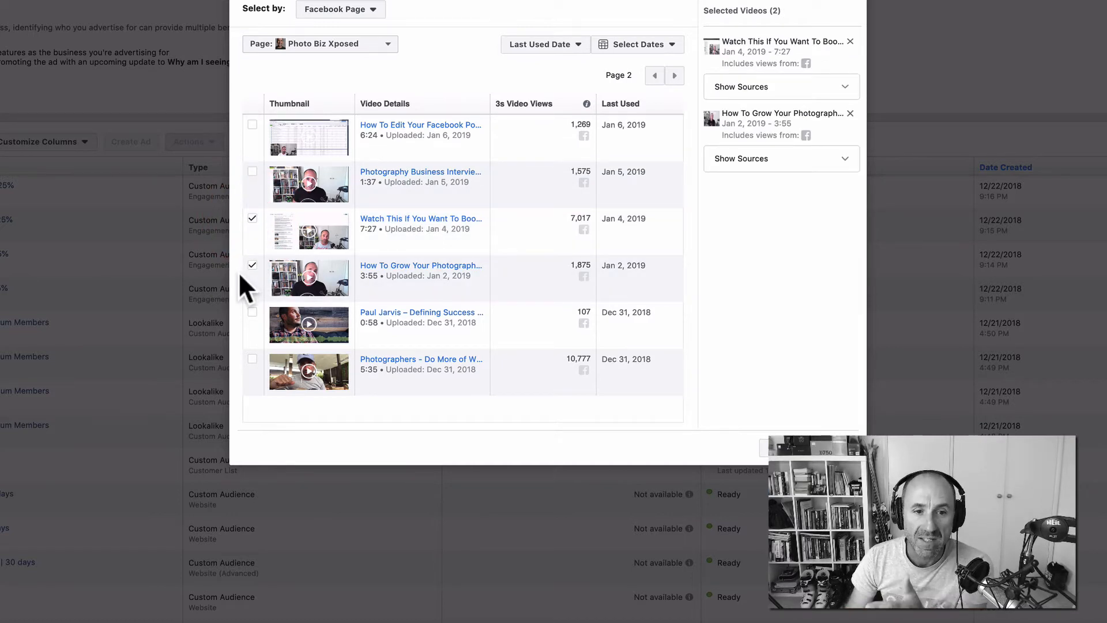
click(252, 324)
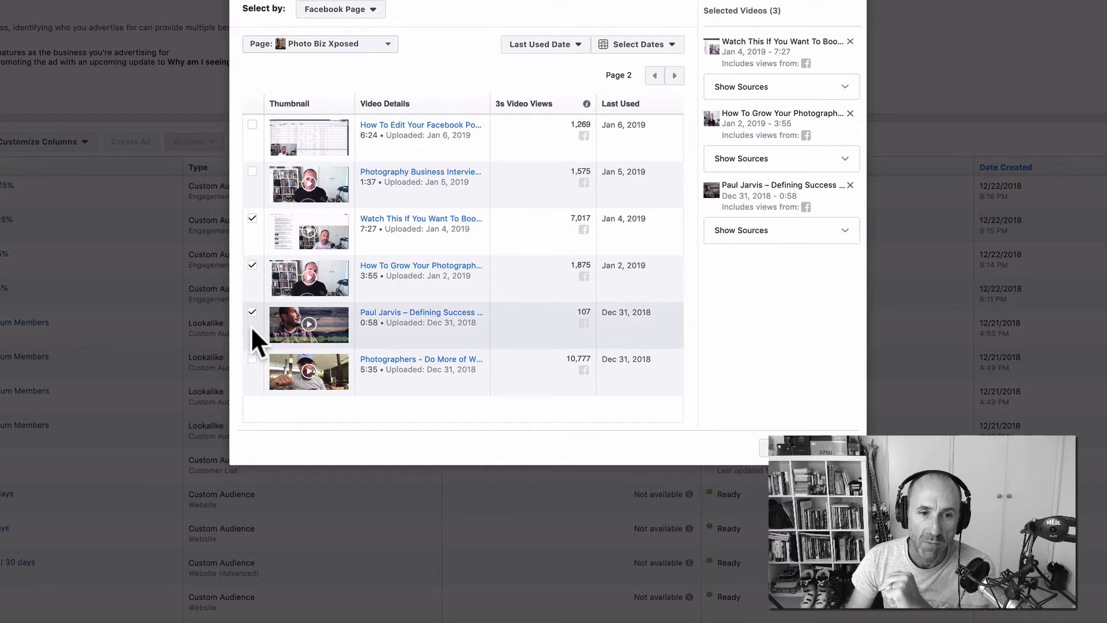
click(251, 313)
click(248, 268)
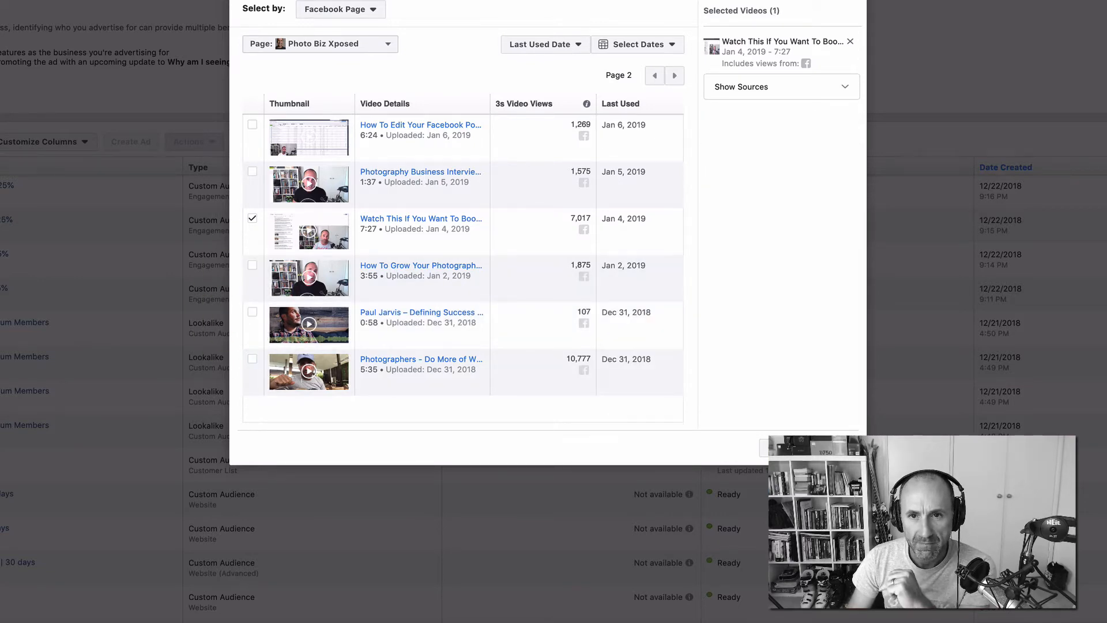
Confirm the video selection and set the audience's engagement period to the past 3 days
click(832, 448)
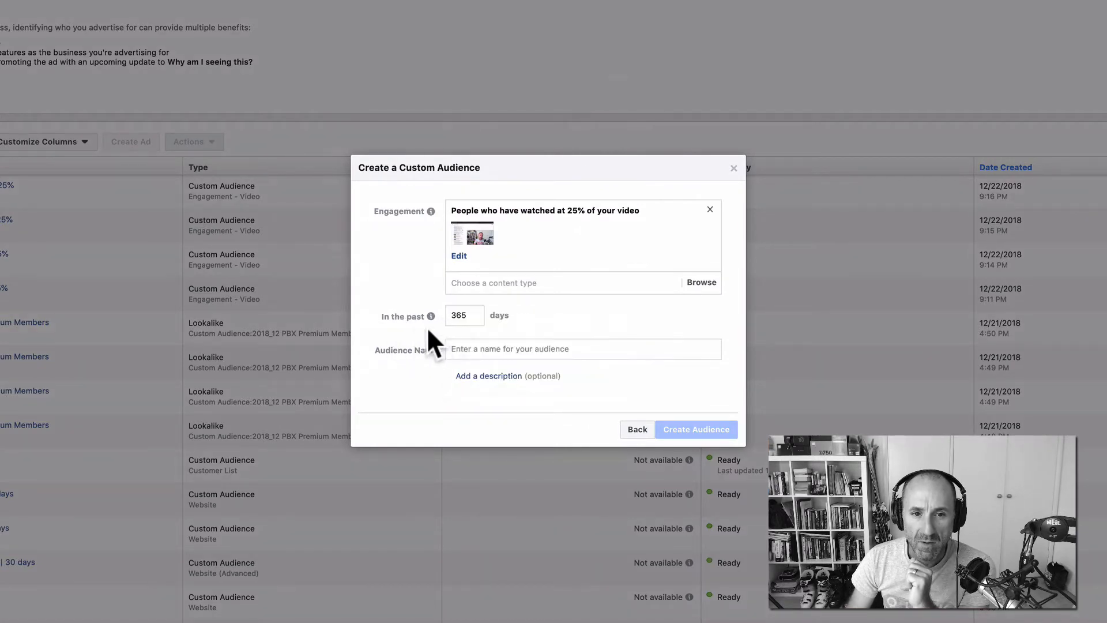
double_click(465, 316)
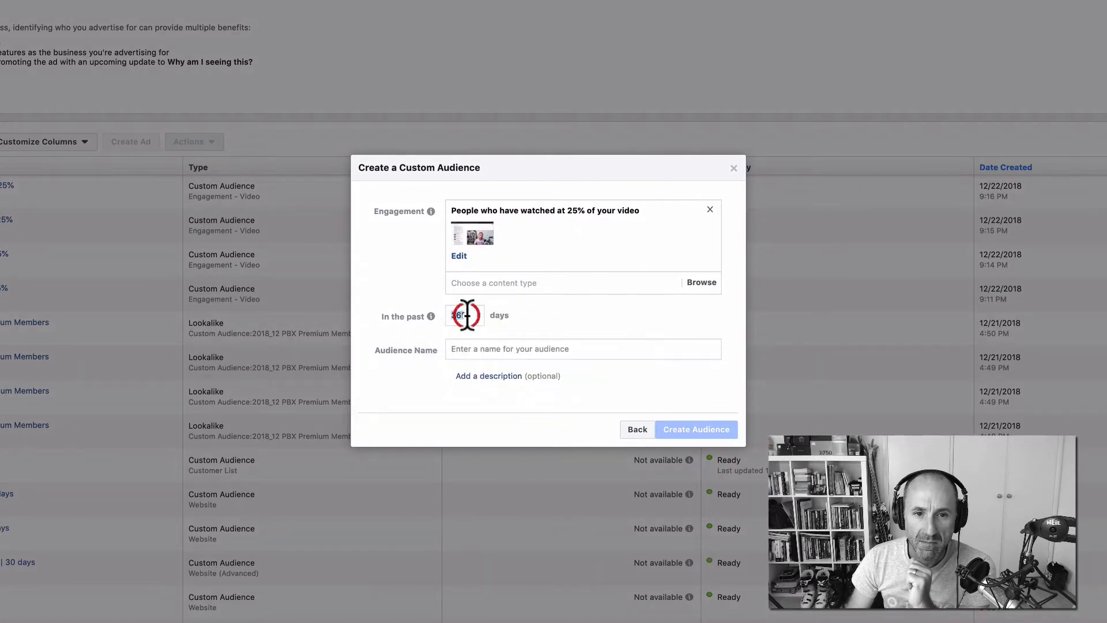
text(3)
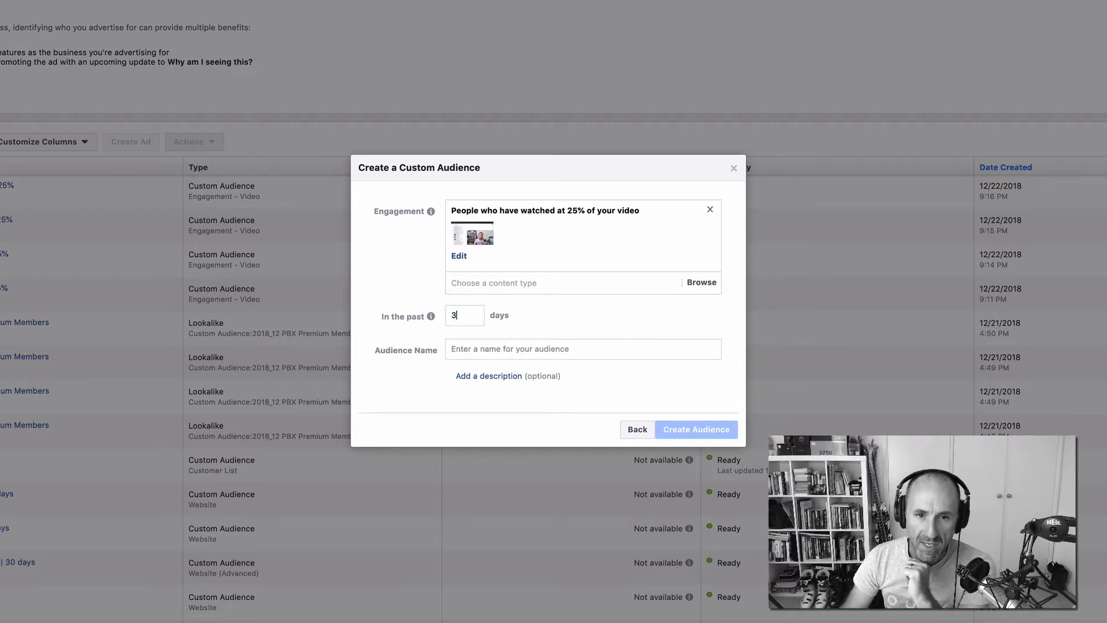
Name the audience "3 Days - video views - 25% engaged couples"
click(501, 352)
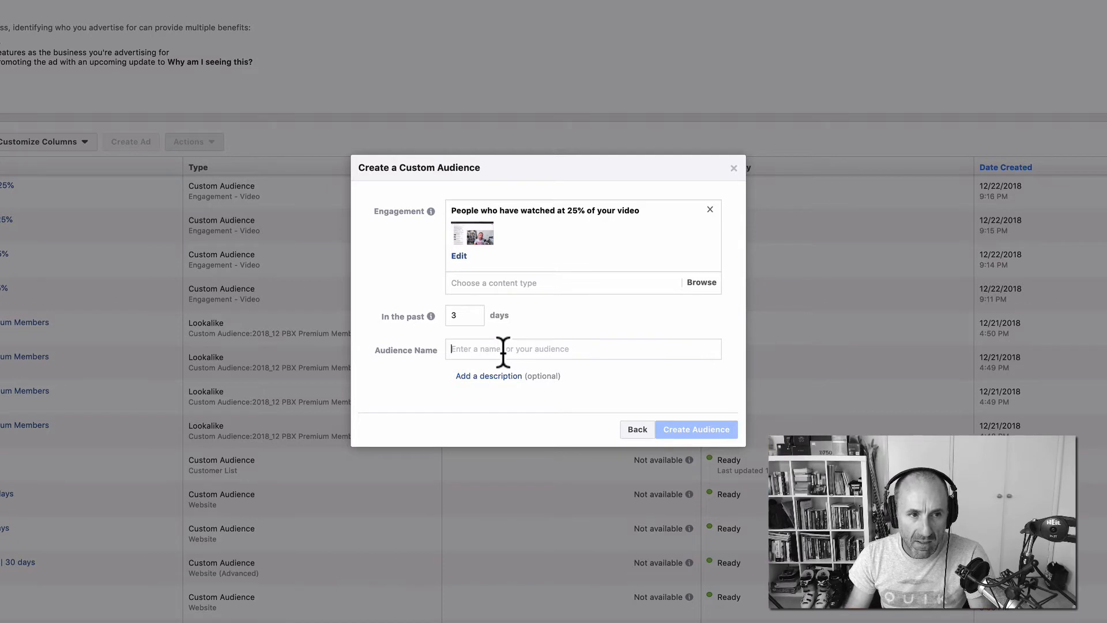
text(3 )
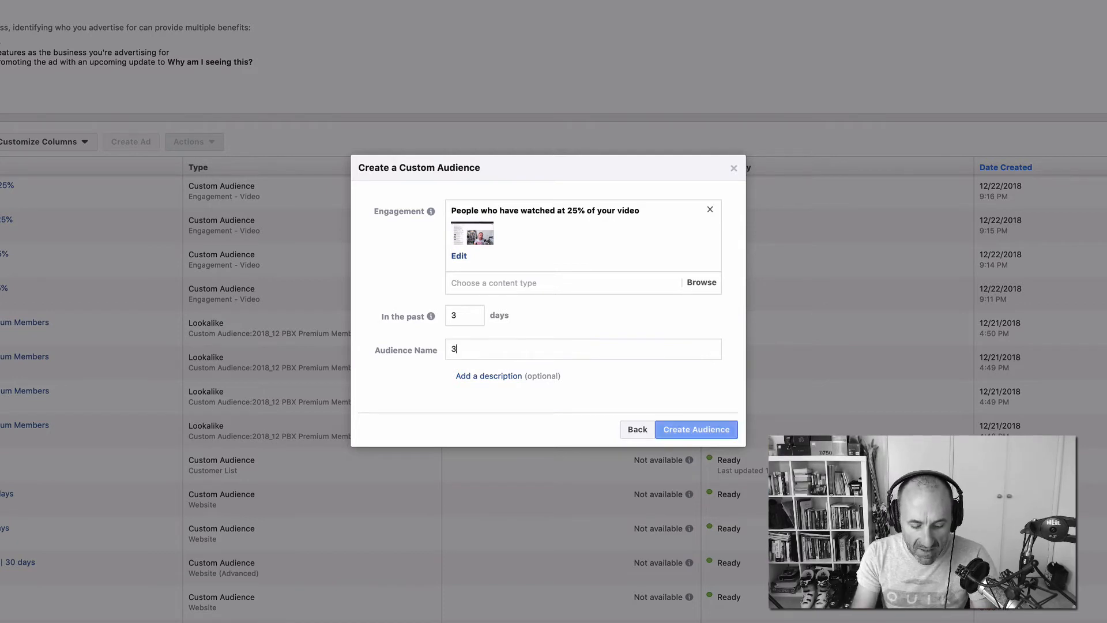
text(Days)
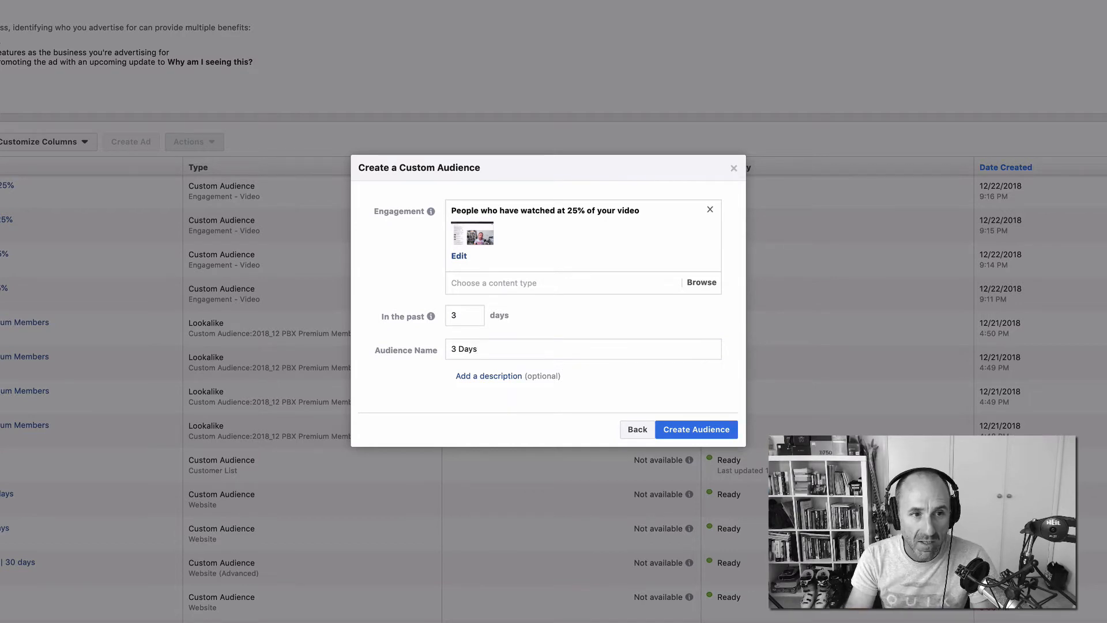
text(- v)
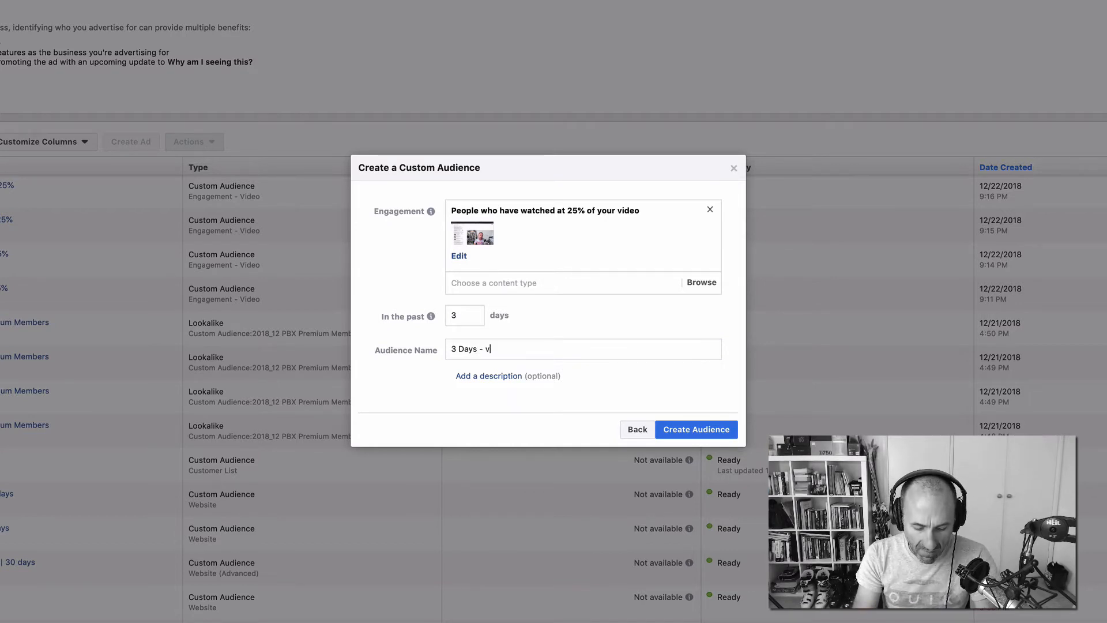
text(ideo view)
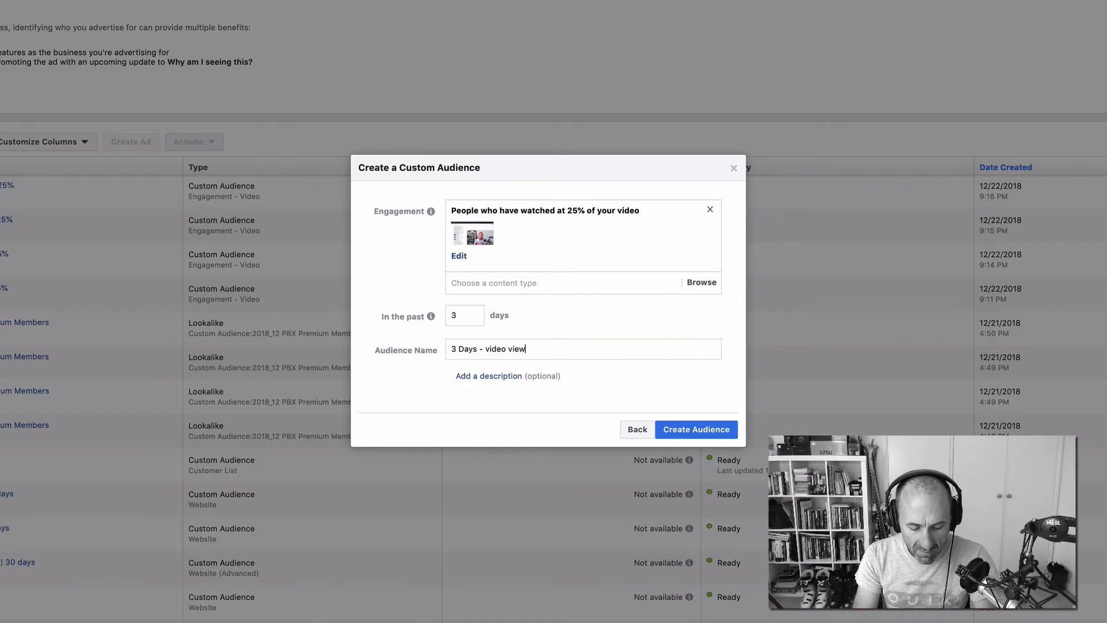
text(s - 25%)
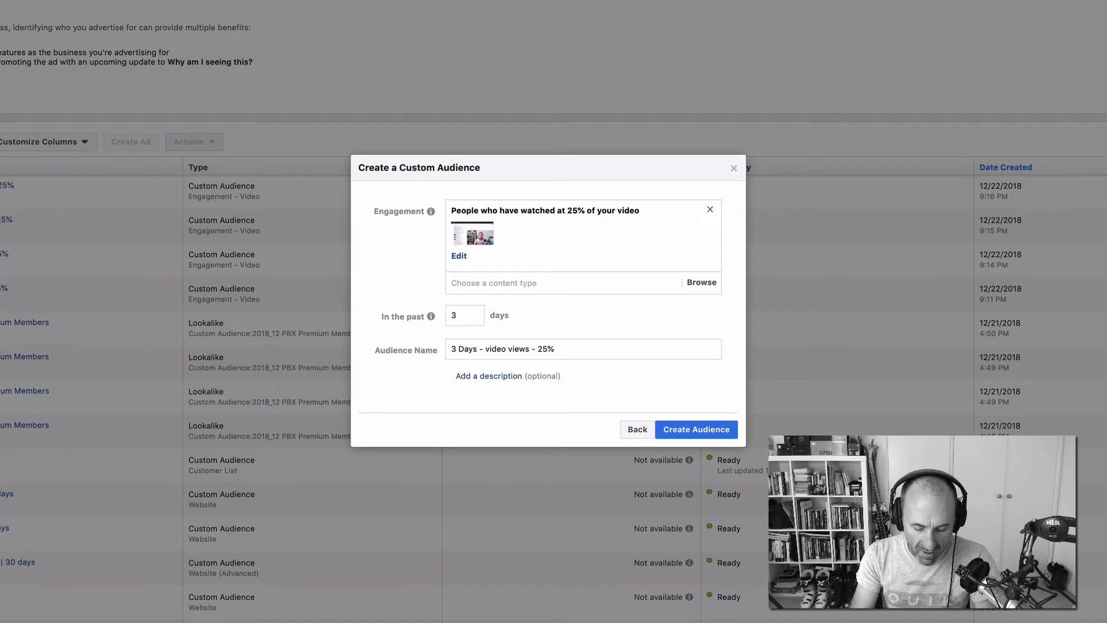
text( engaged)
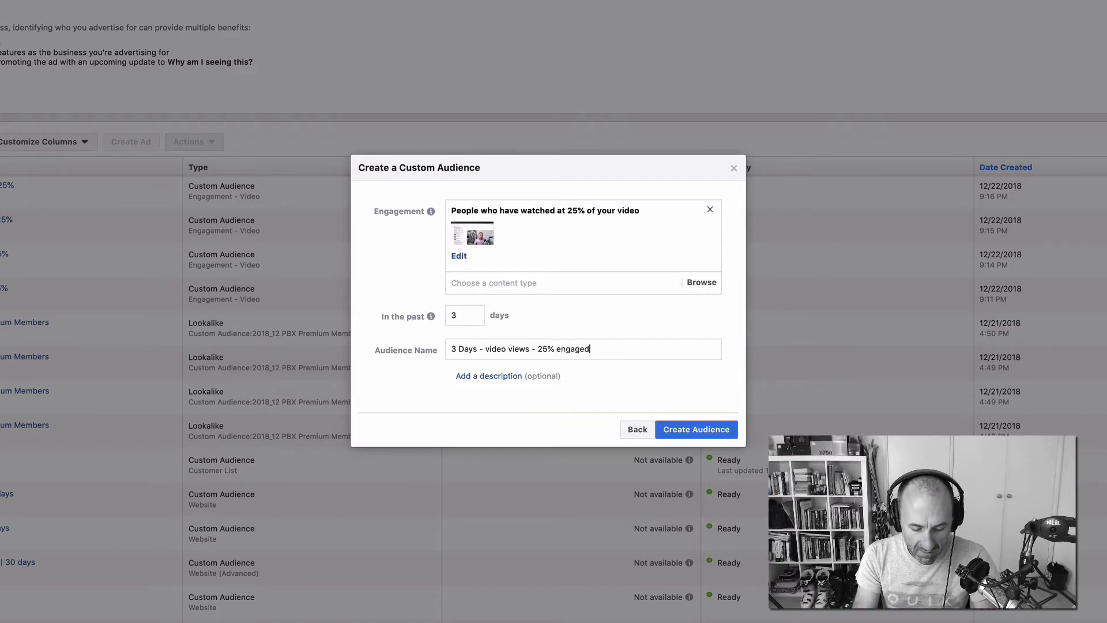
text( couples)
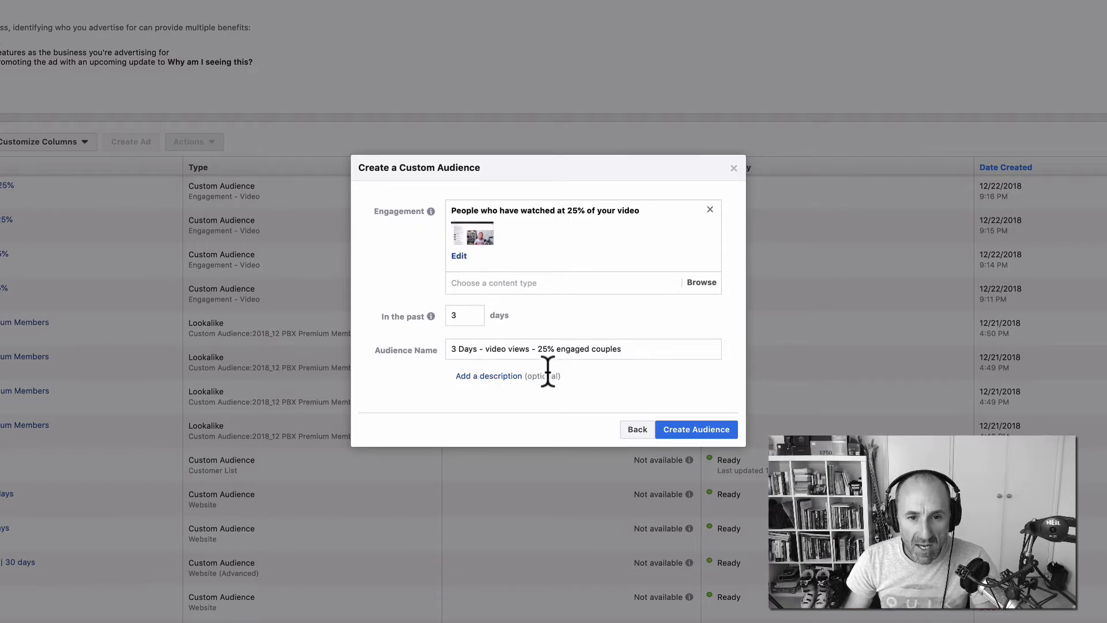
Create the custom audience and finish without creating an ad or expanding the audience
mouse_move(425, 315)
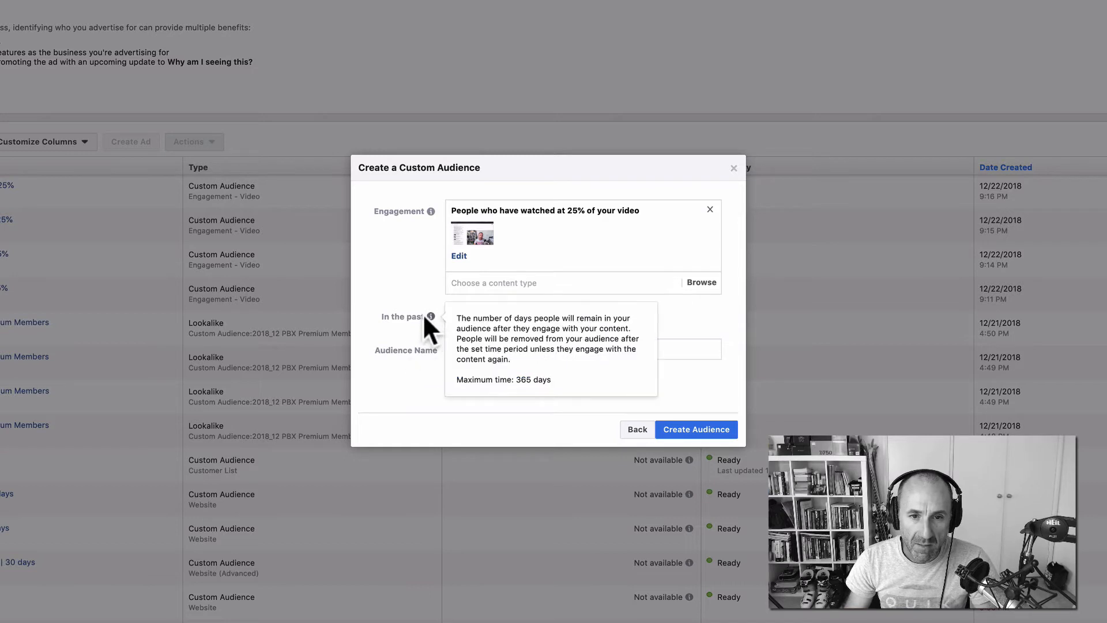
click(673, 428)
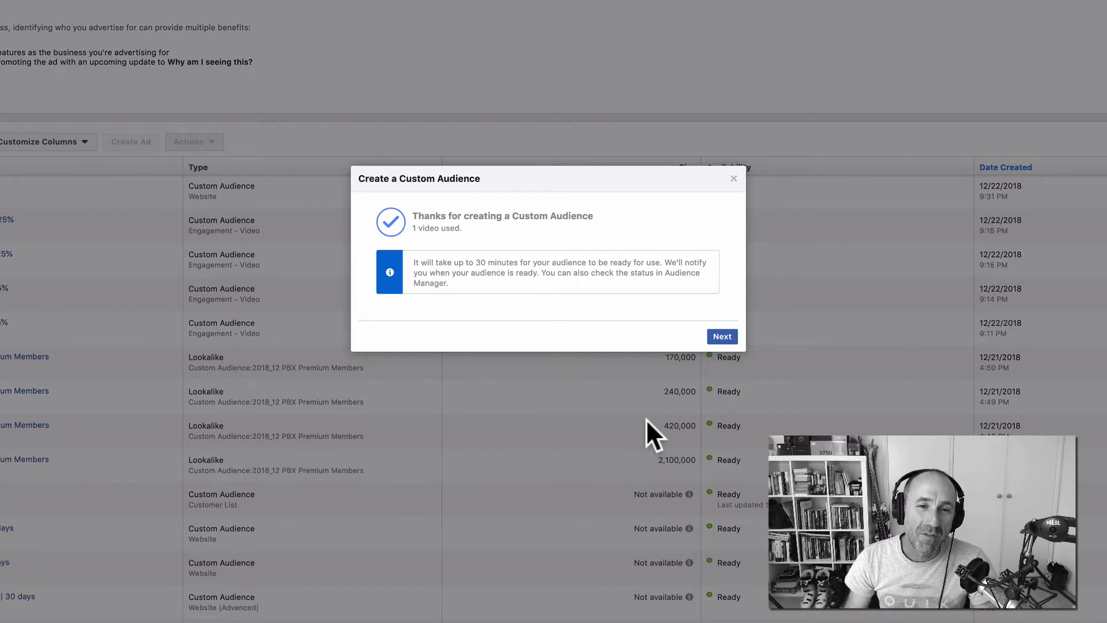
click(722, 337)
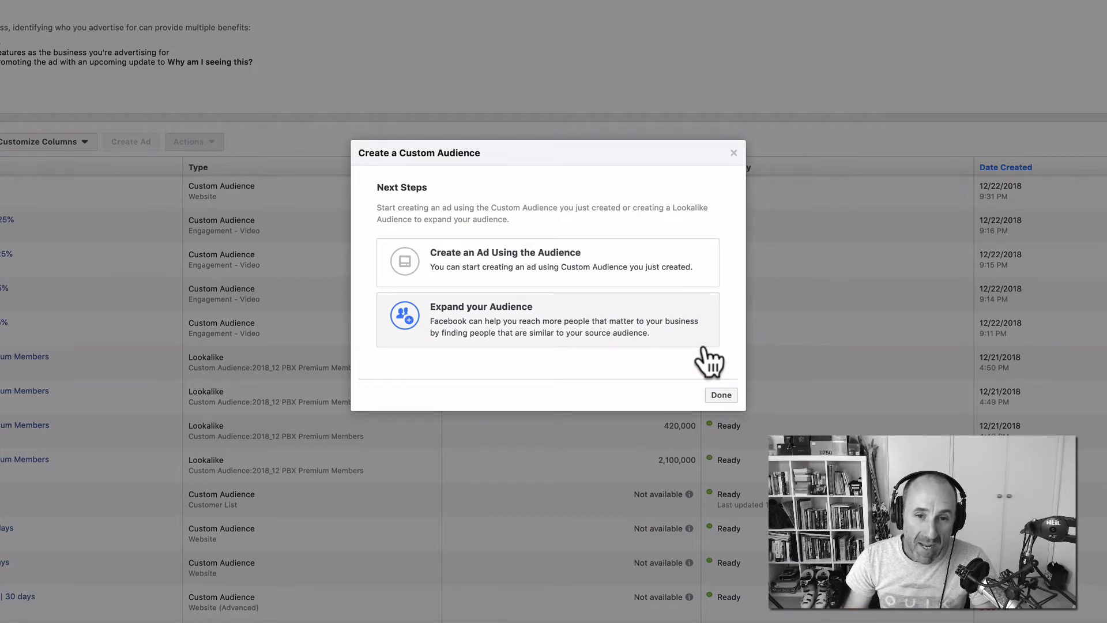
click(715, 396)
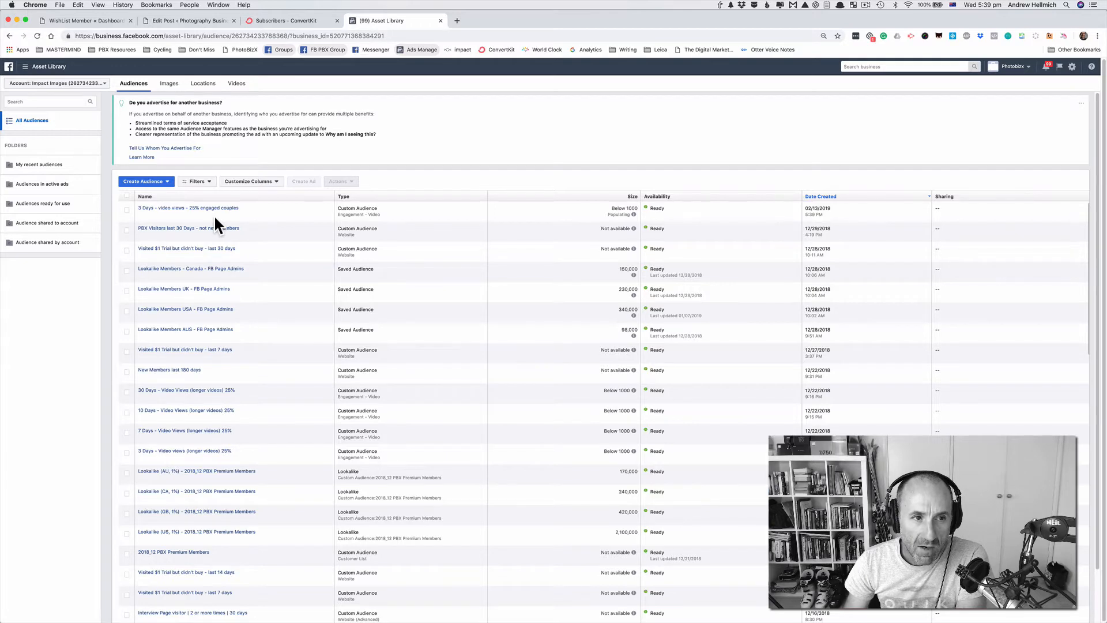
Start another custom audience based on engagement, using video as the engagement source
mouse_move(141, 211)
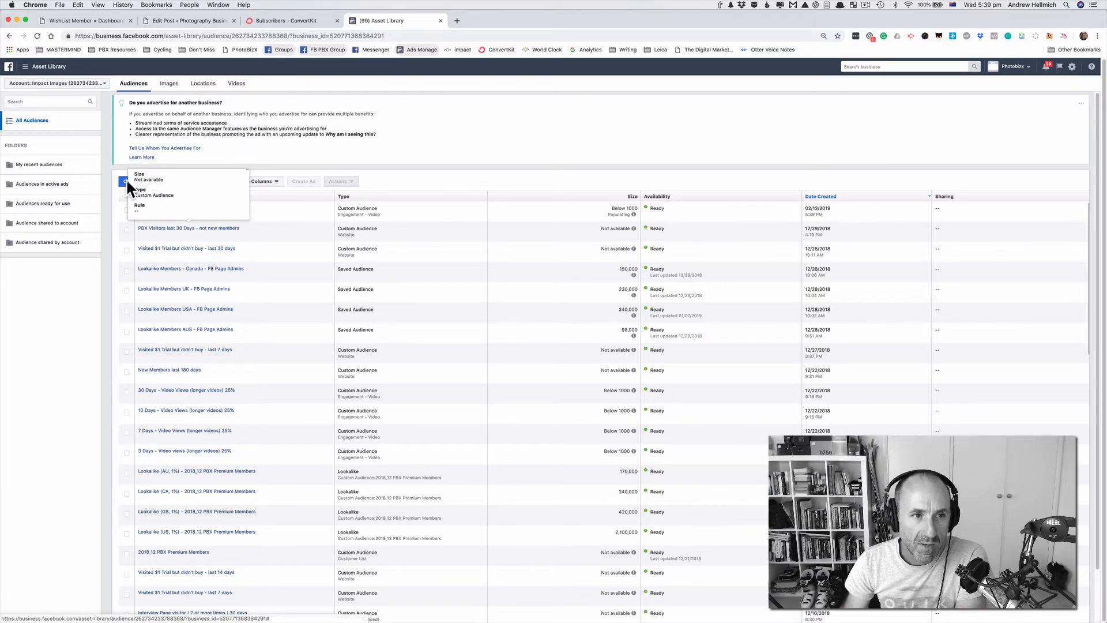
click(125, 182)
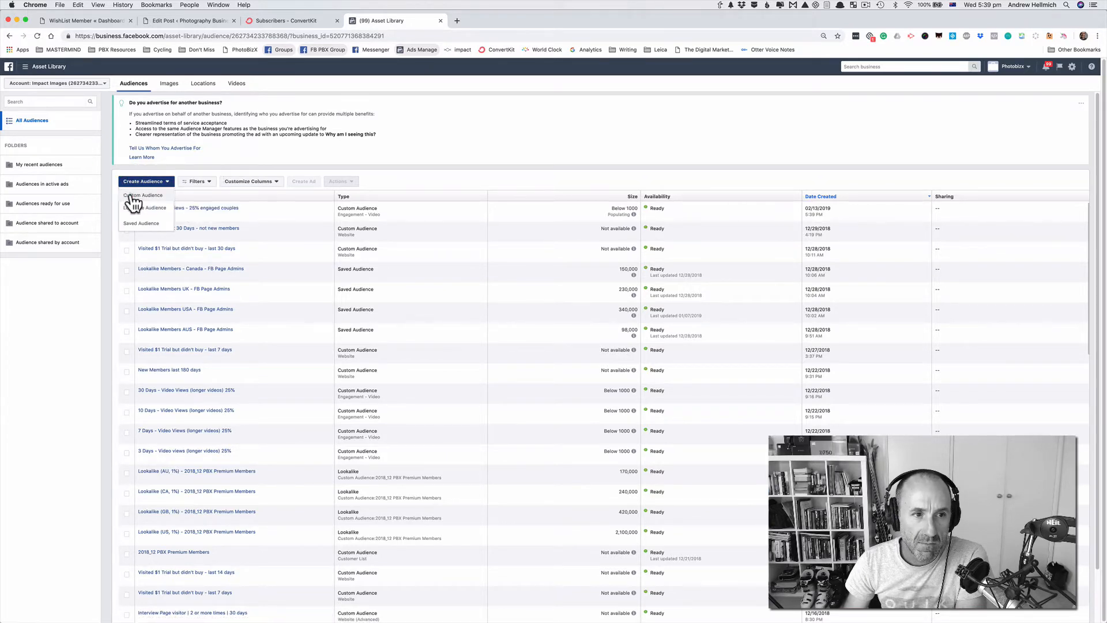
click(132, 196)
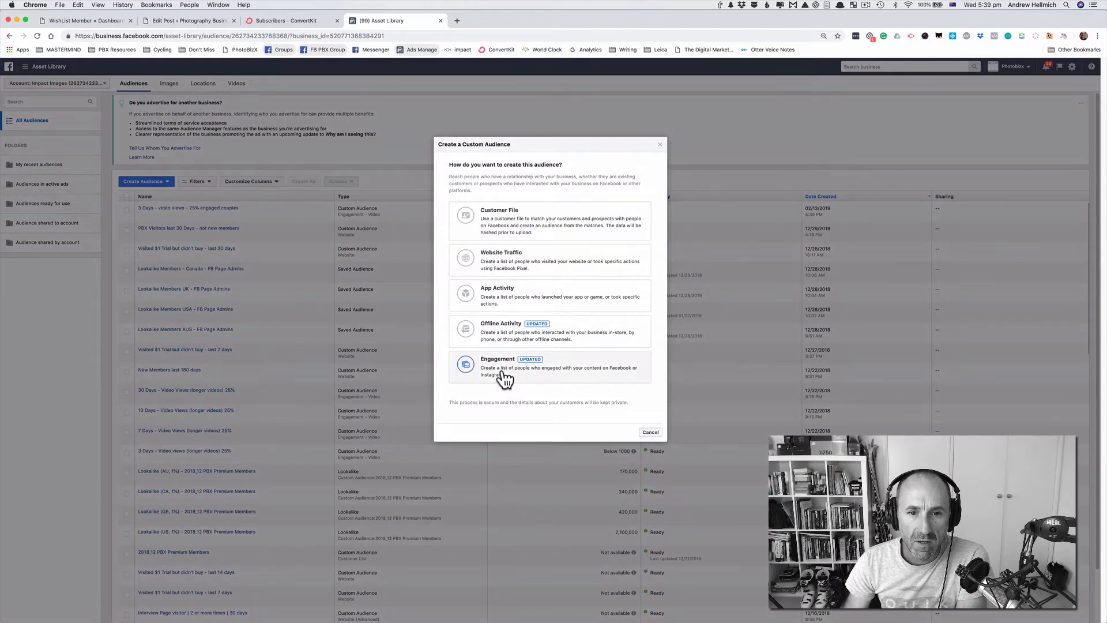
click(505, 377)
click(536, 217)
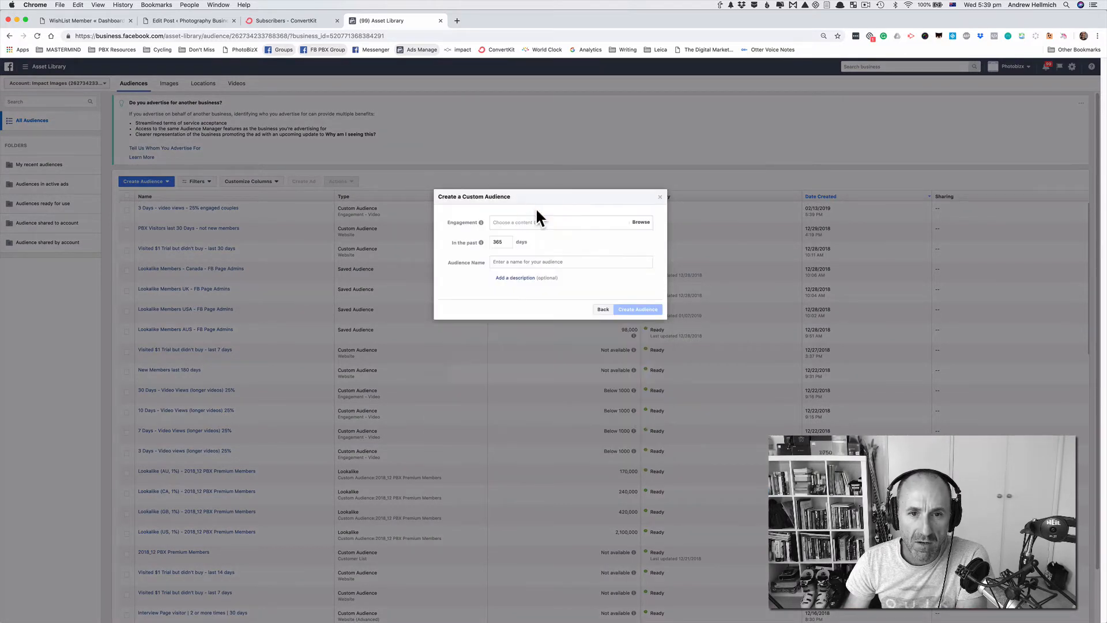
Target people who have watched at 25% of the video and set the engagement period to the past 7 days
click(536, 222)
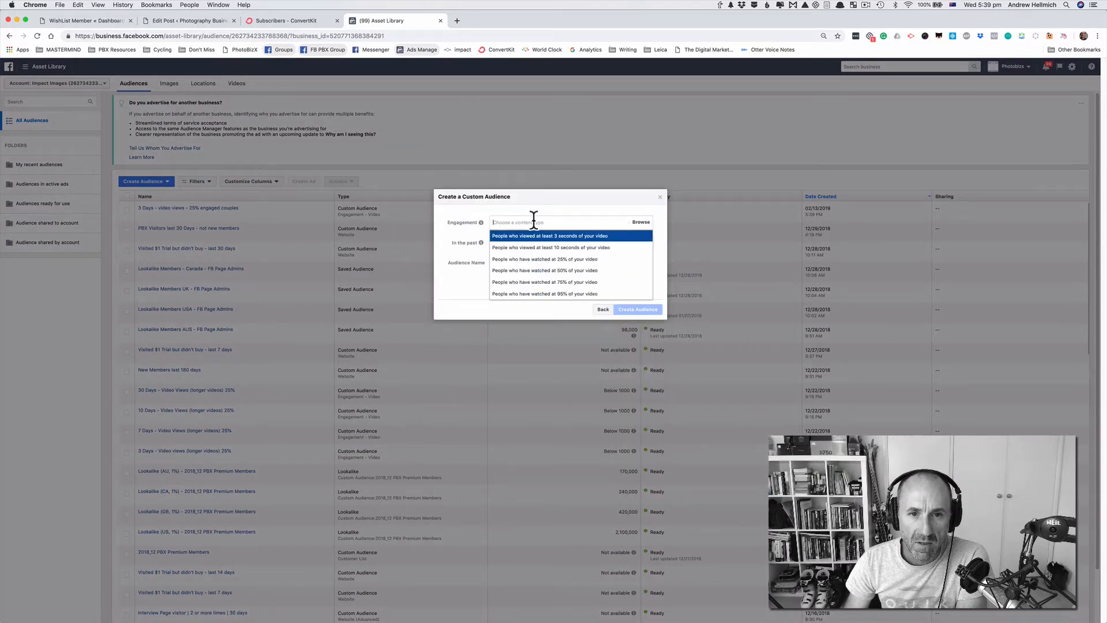
click(540, 258)
double_click(508, 267)
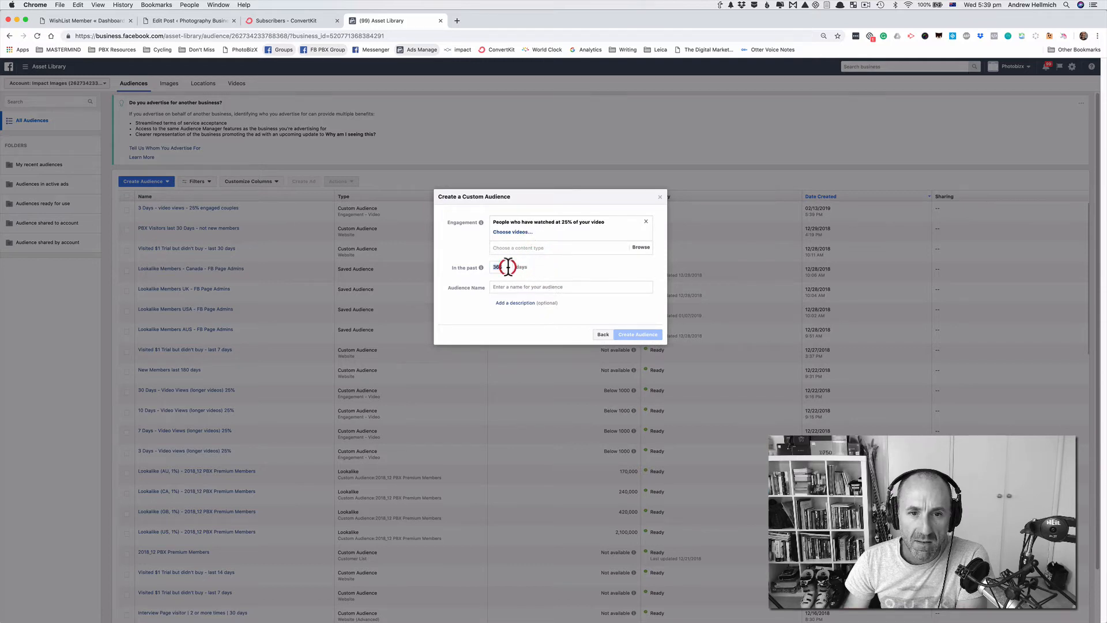
text(7)
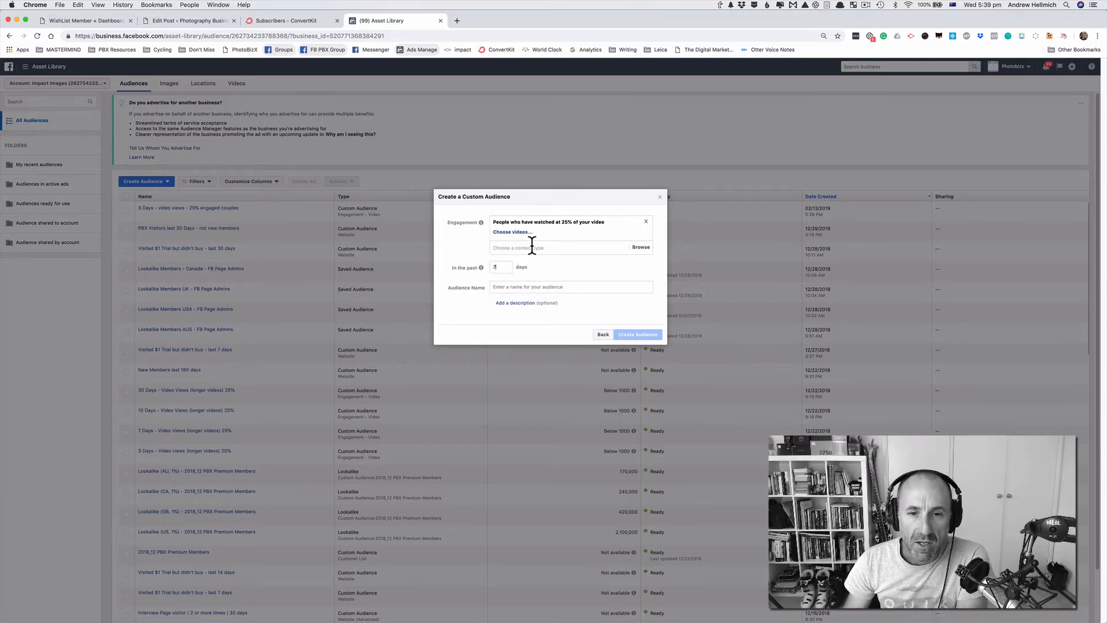
Select the 7:27 video "Watch This If You Want To Boo..." from the Photo Biz Xposed page as the source and confirm the selection
click(515, 232)
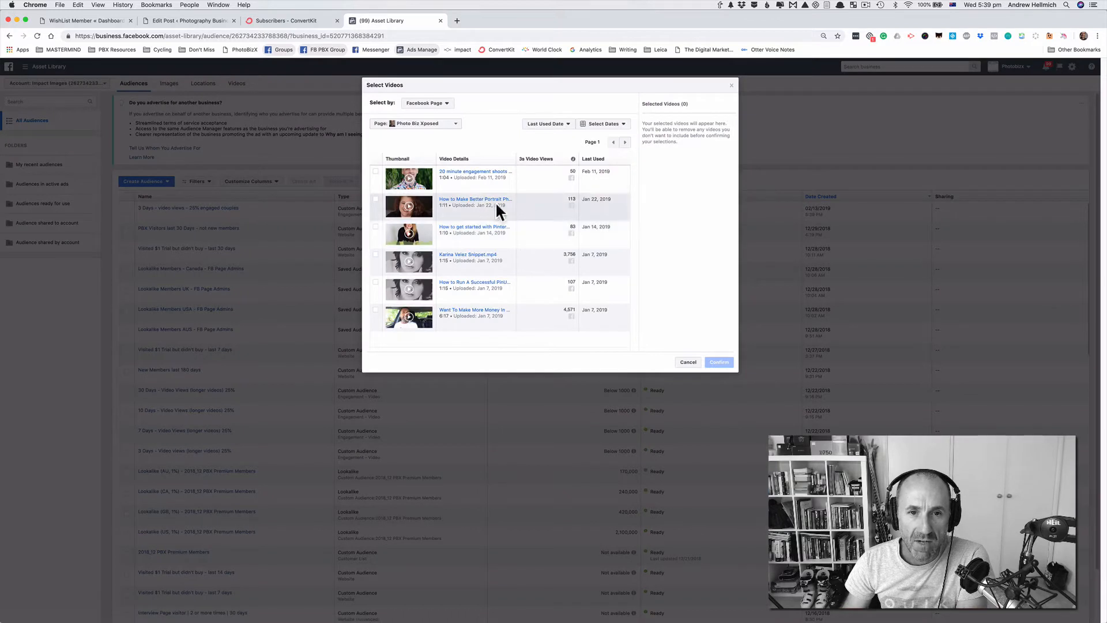
click(625, 141)
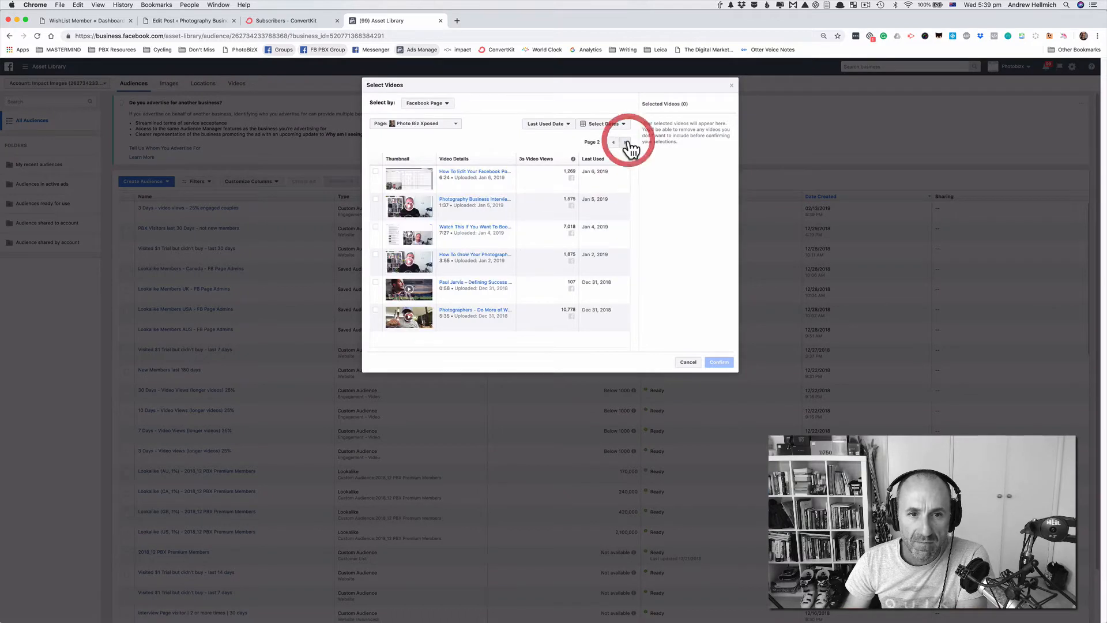
click(376, 229)
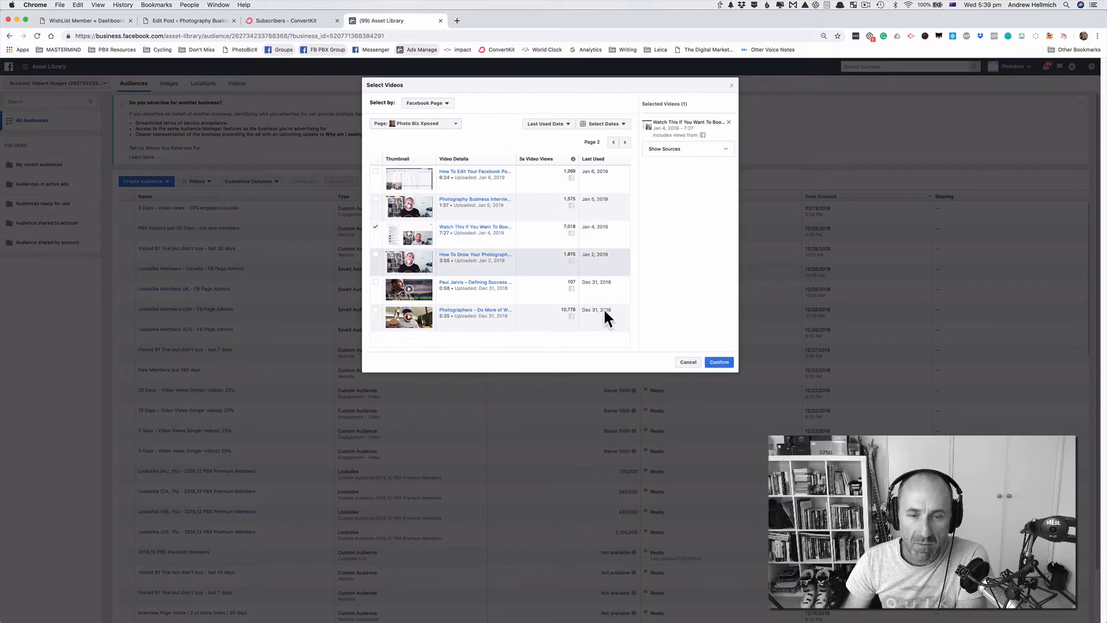
click(715, 364)
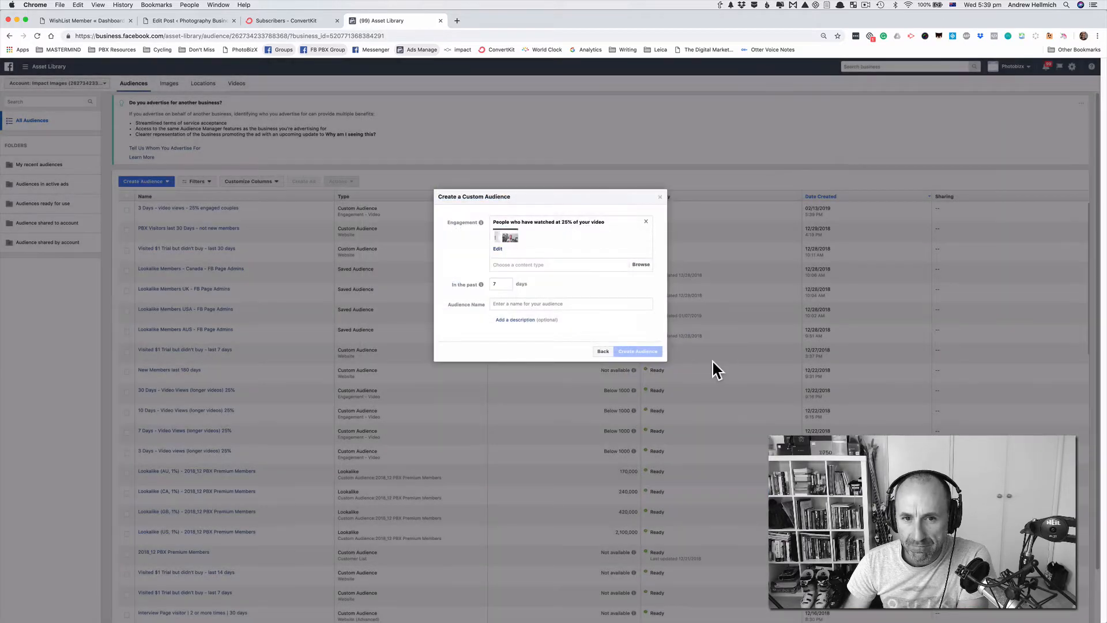
Name the audience "7 Days - video views - 25% - engaged couples", correcting the spelling of "engaged"
click(545, 304)
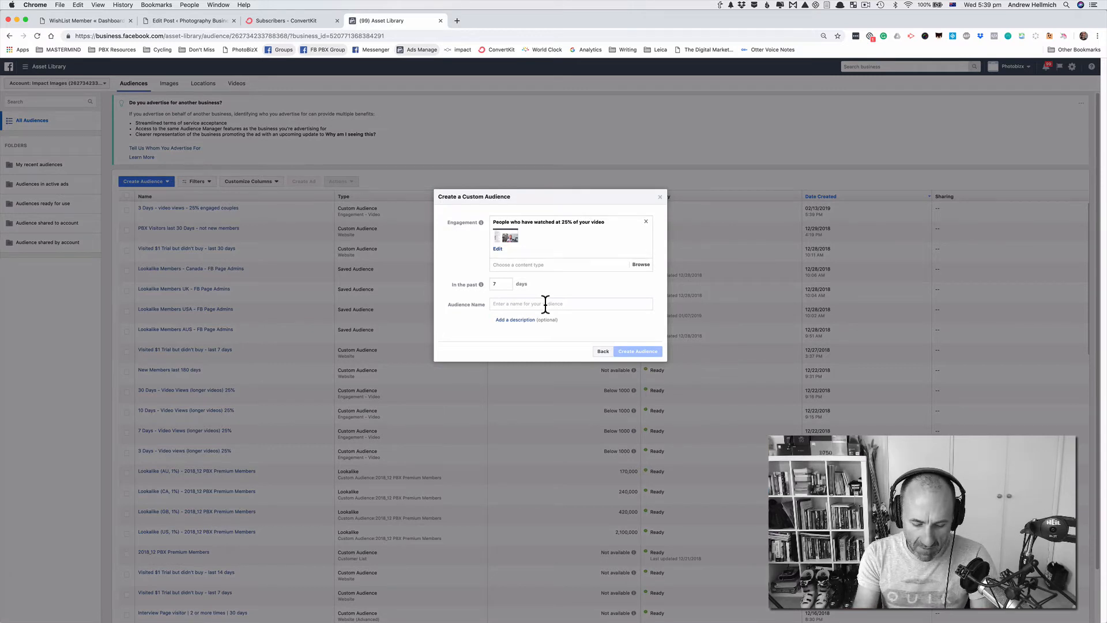
text(7 Days)
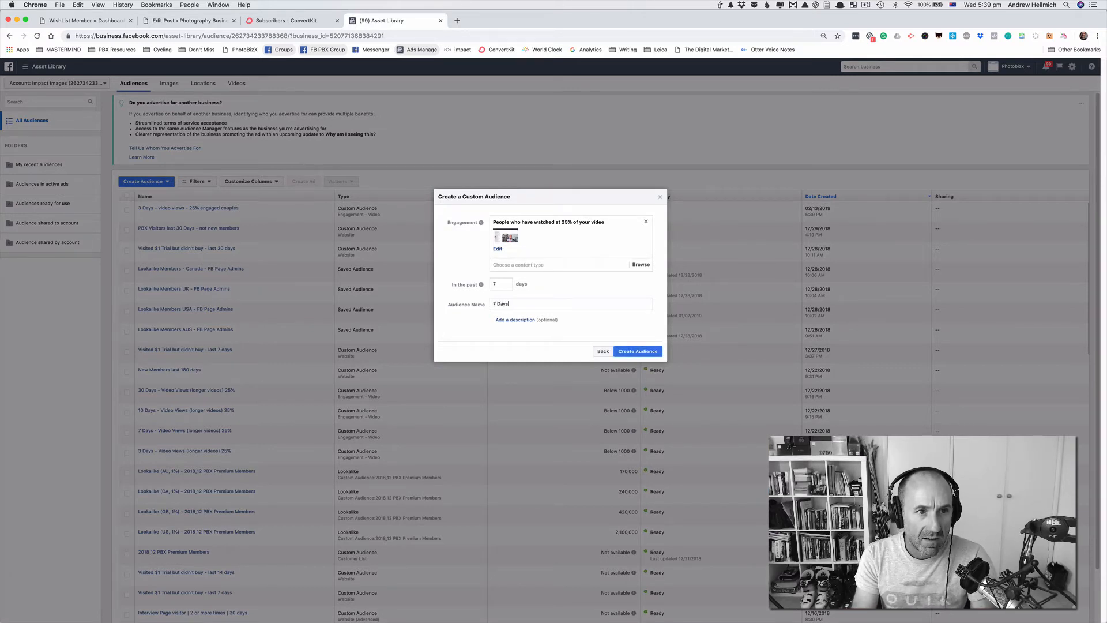
text( - v)
text(ideo view)
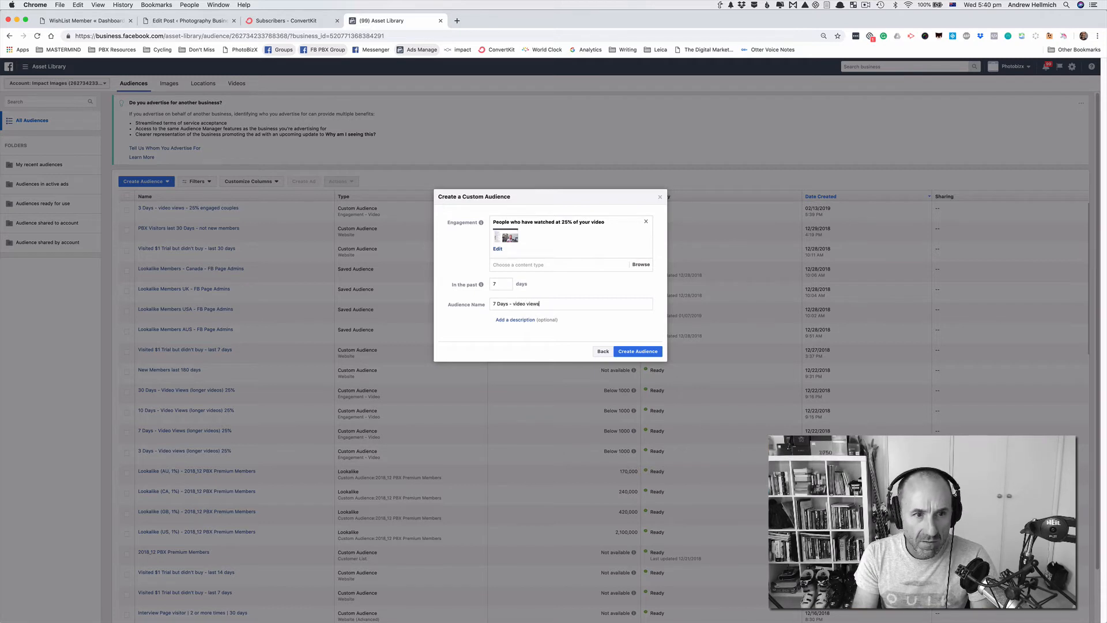
text(s - 2)
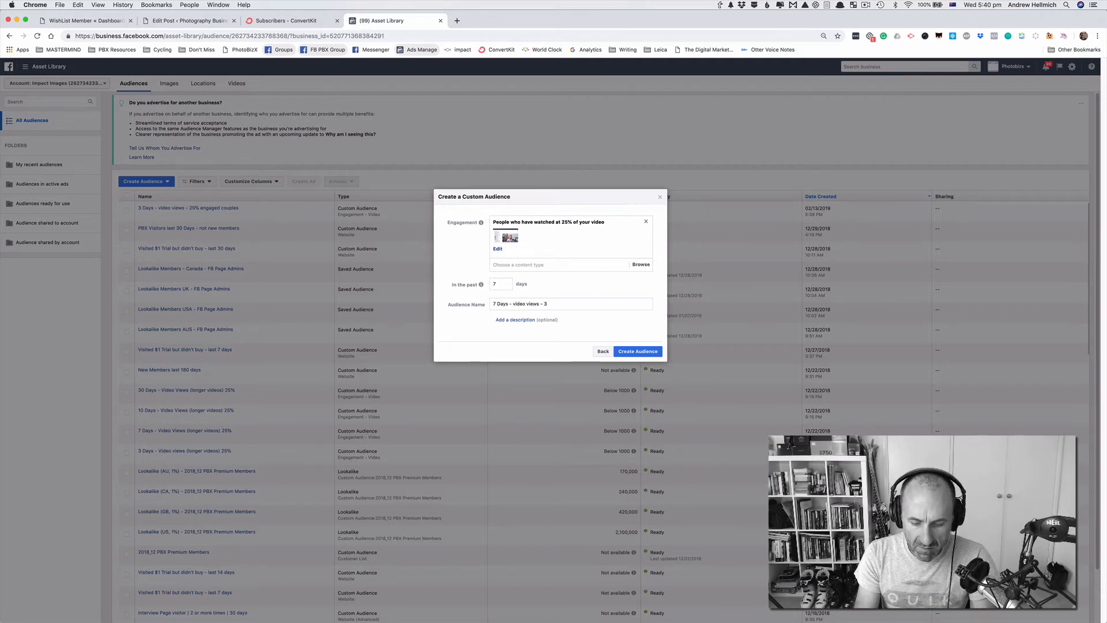
text(5)
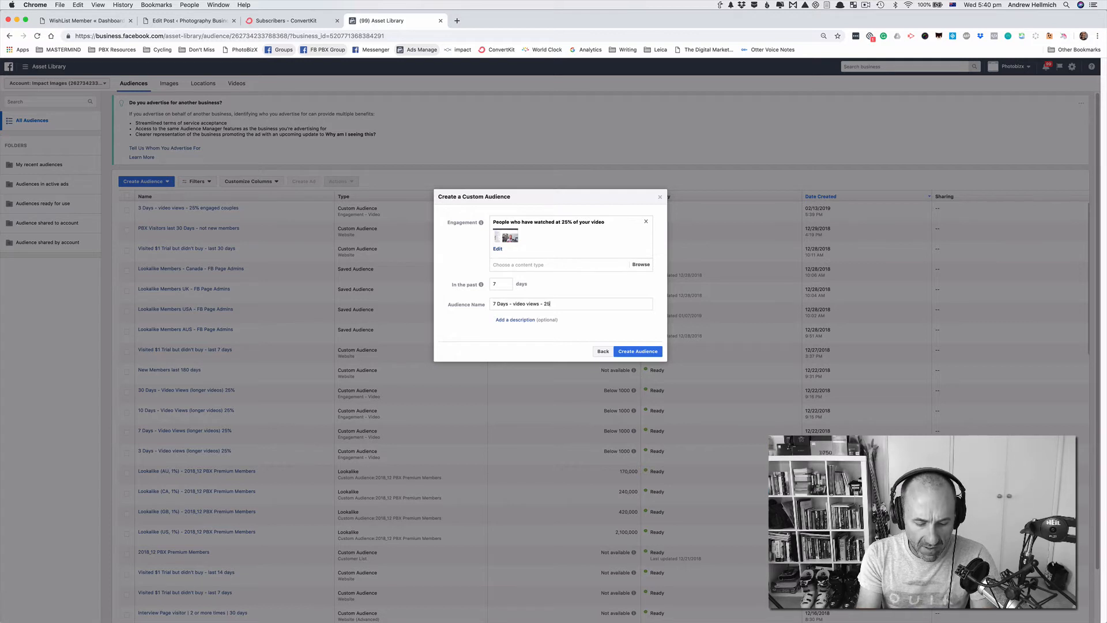
text(% - en)
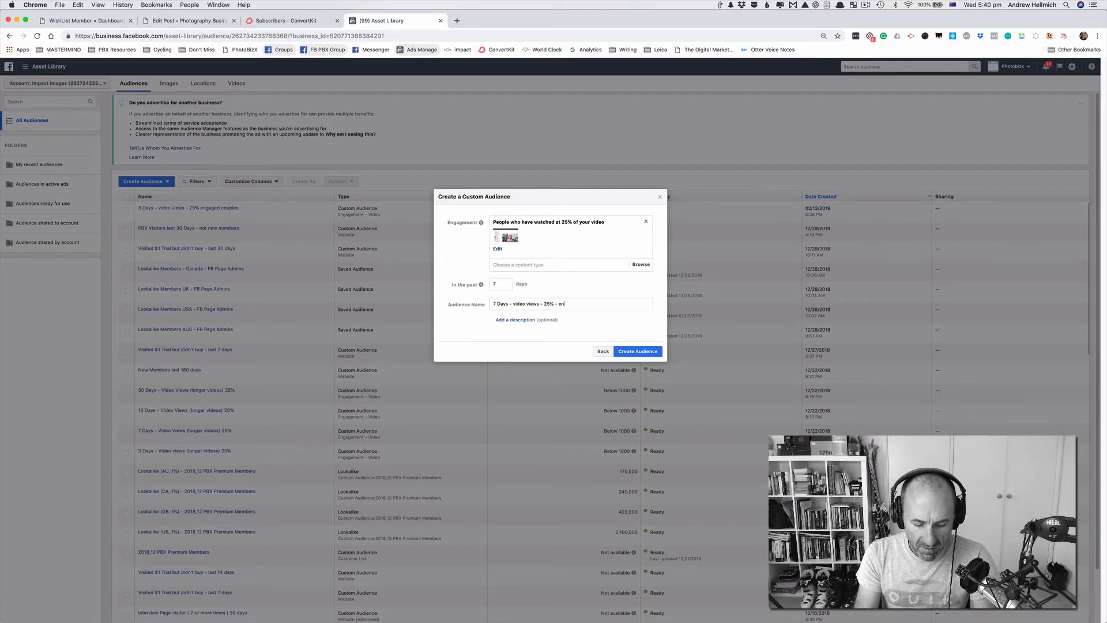
text(gaged couples)
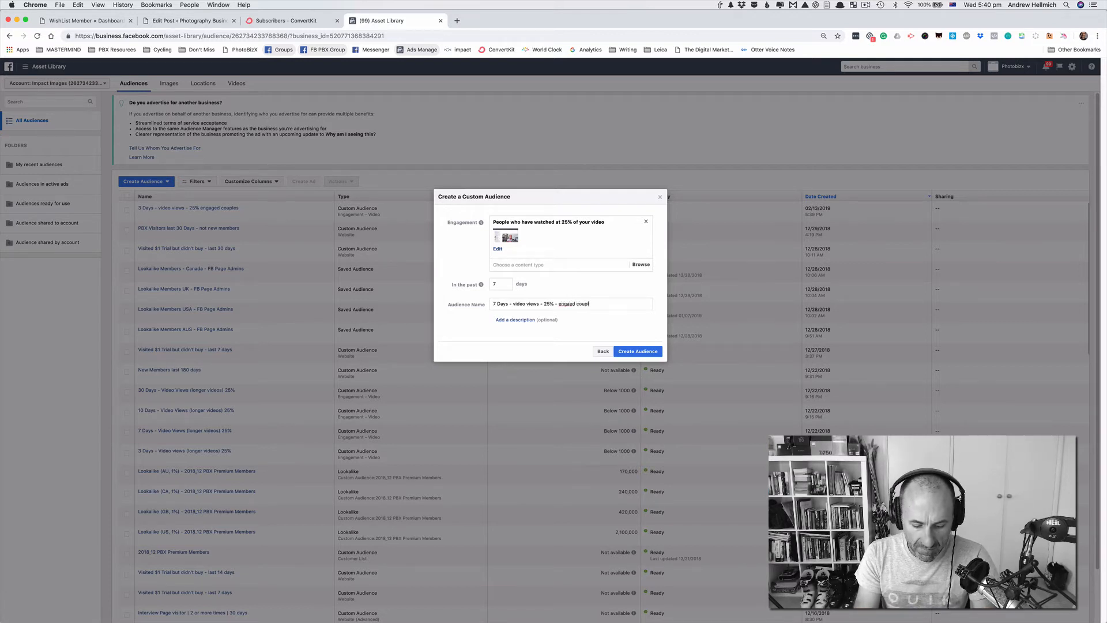
right_click(565, 303)
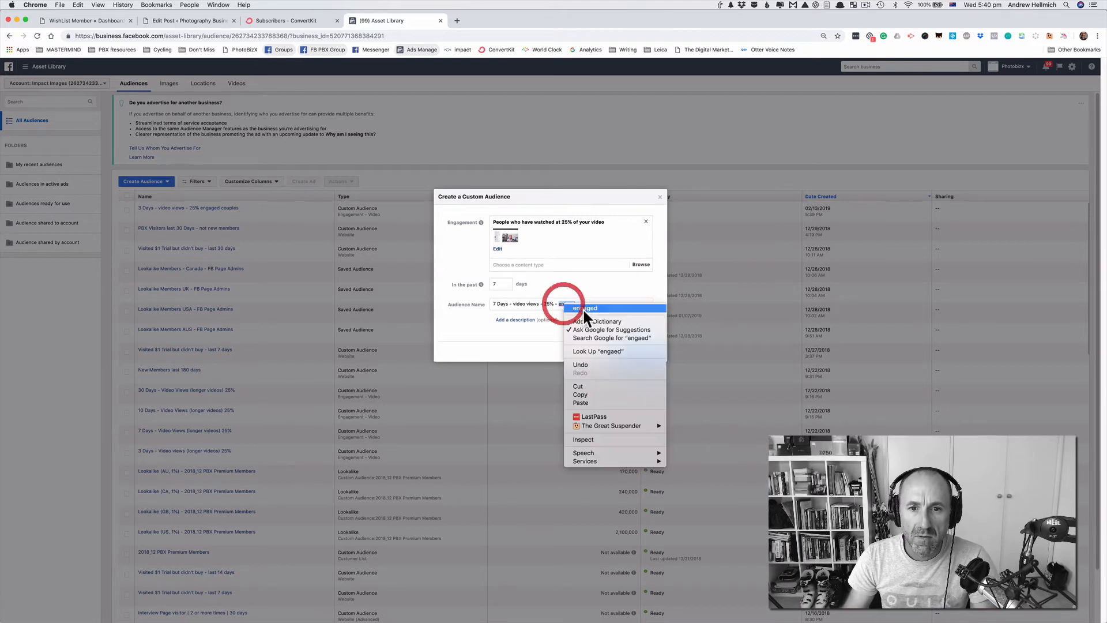
click(581, 309)
Create the 7-day custom audience and close the follow-up dialogs
click(633, 351)
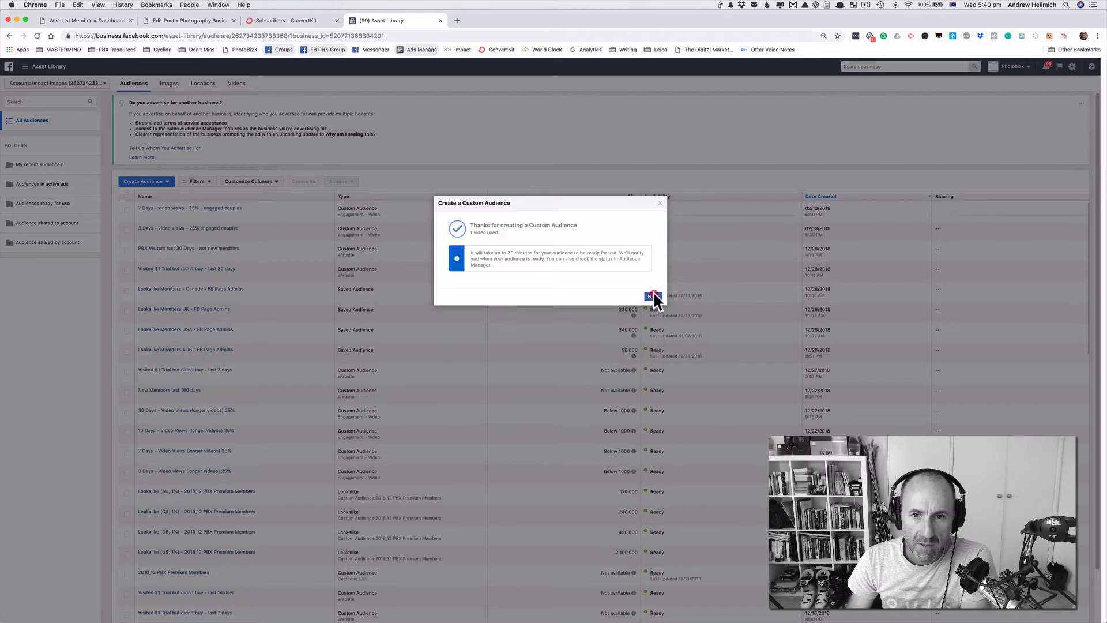
click(652, 296)
click(657, 330)
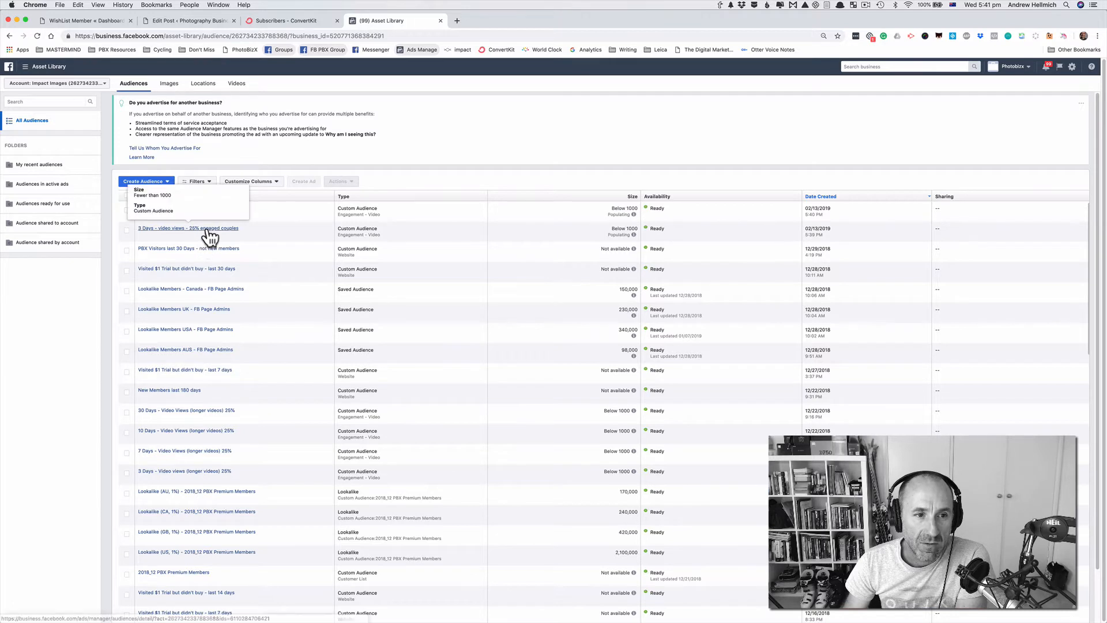
Add the "How To Grow Your Photograph..." video and both Dec 31, 2018 videos to the "3 Days - video views - 25% engaged couples" audience and update it
click(126, 232)
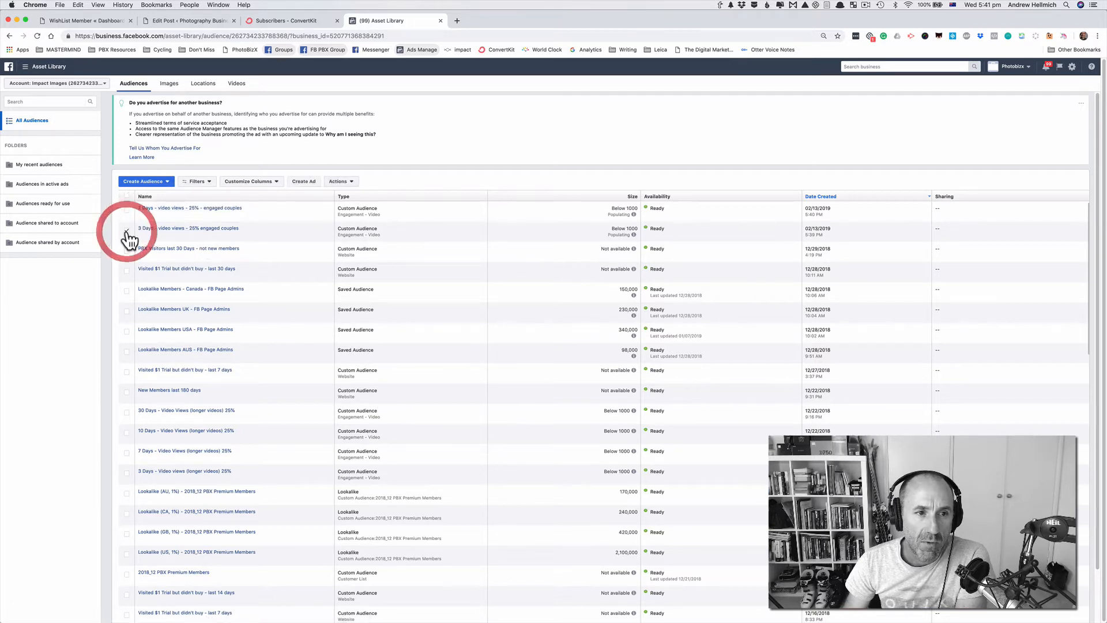
click(338, 181)
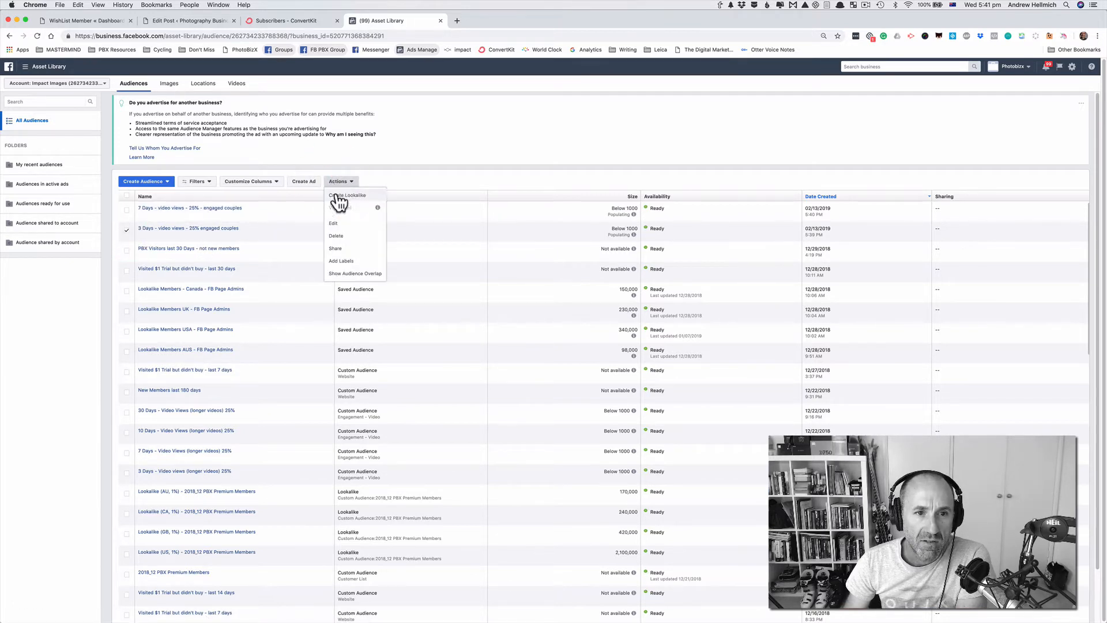
click(342, 224)
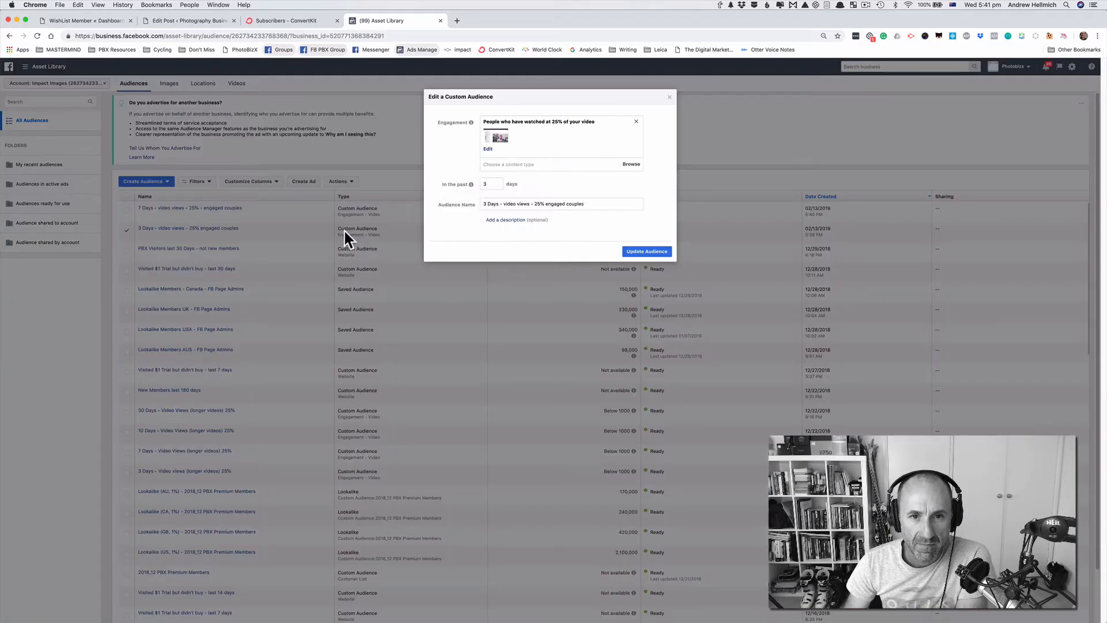
click(488, 149)
click(626, 143)
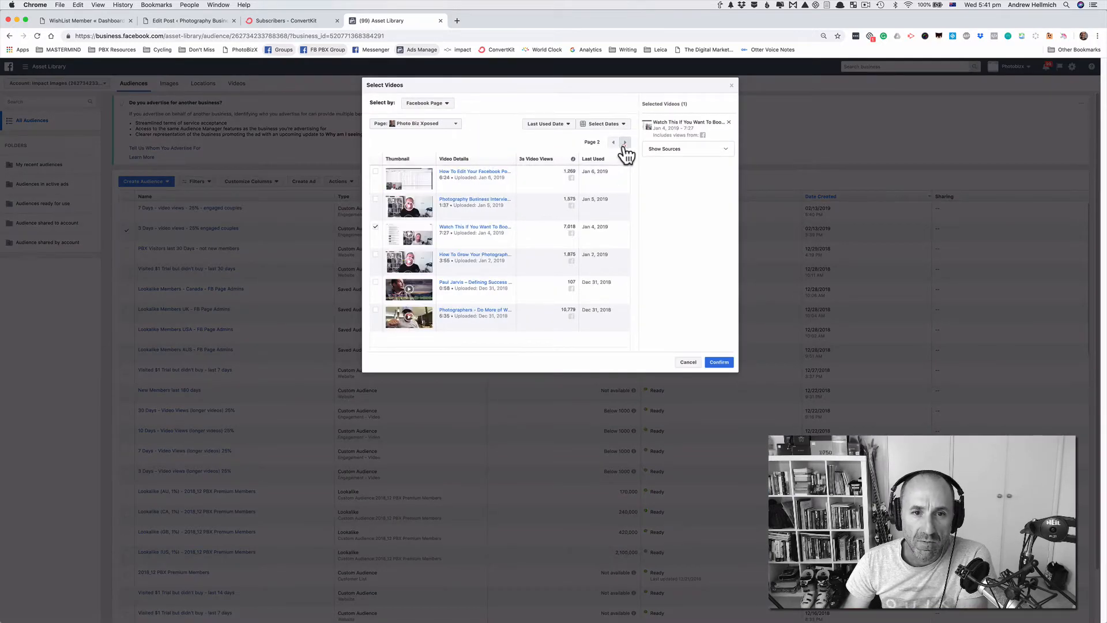
click(376, 254)
click(375, 282)
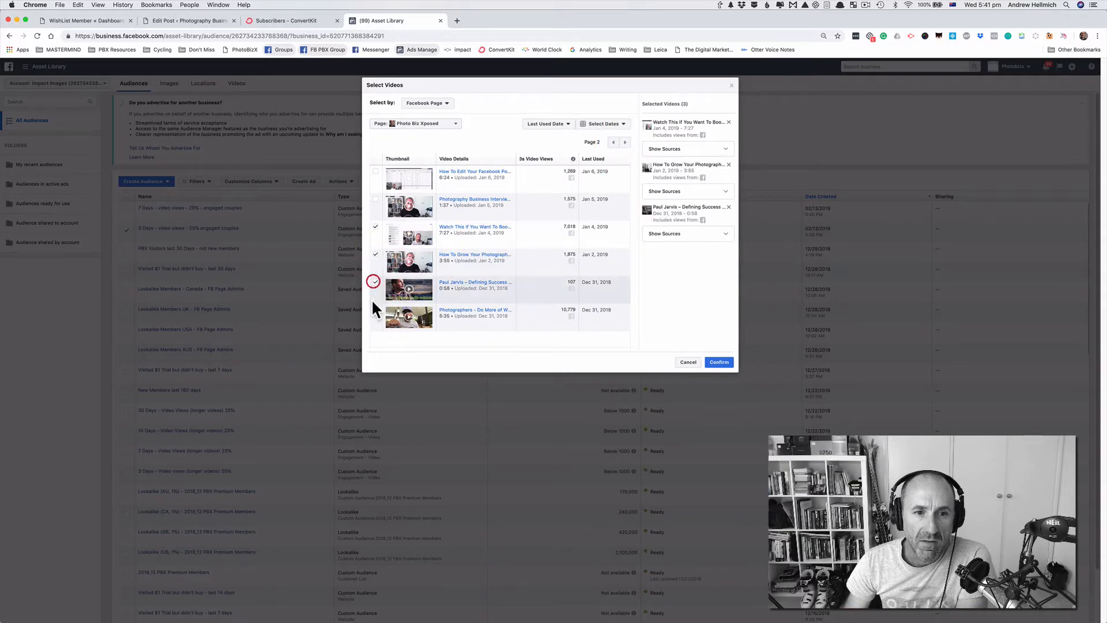
click(376, 310)
click(720, 362)
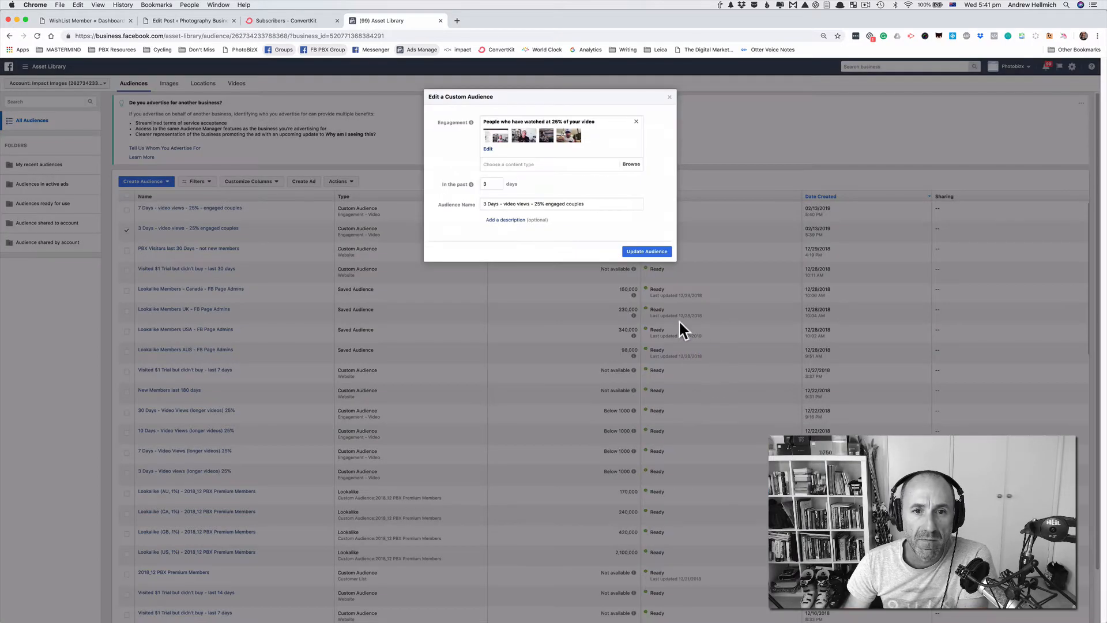
click(646, 252)
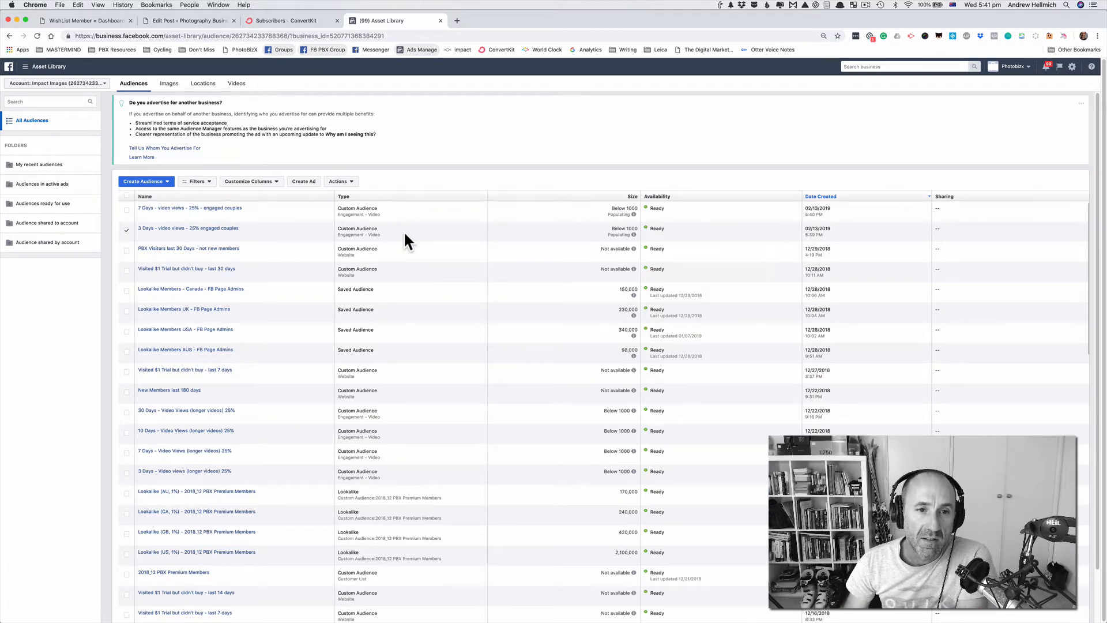
Deselect the 3-day engaged couples audience and switch from Asset Library to Ads Manager
mouse_move(190, 212)
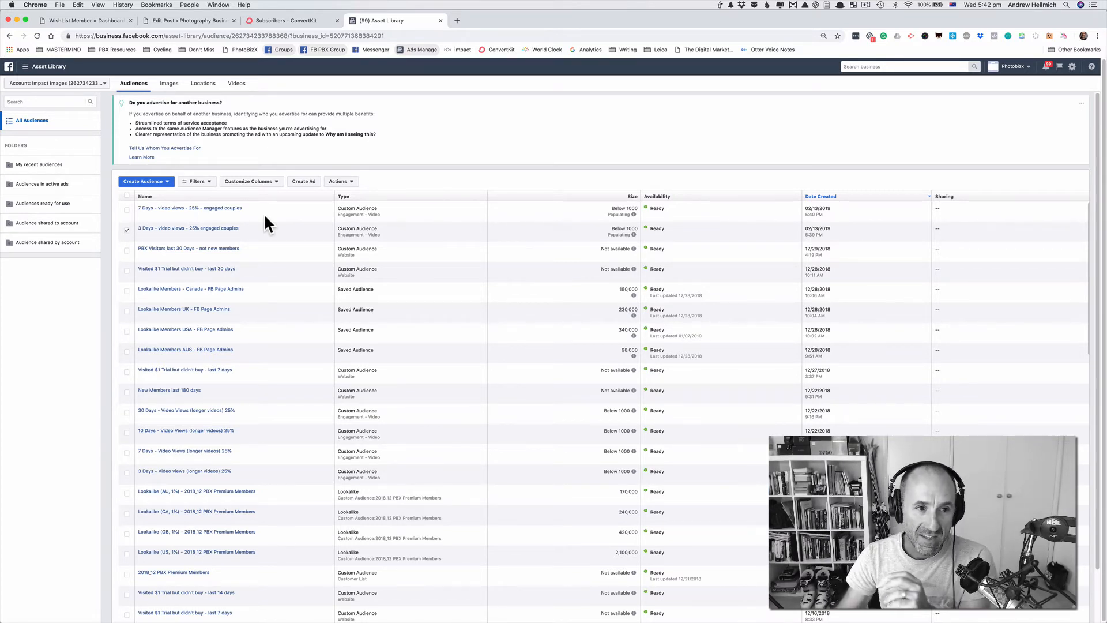
click(122, 229)
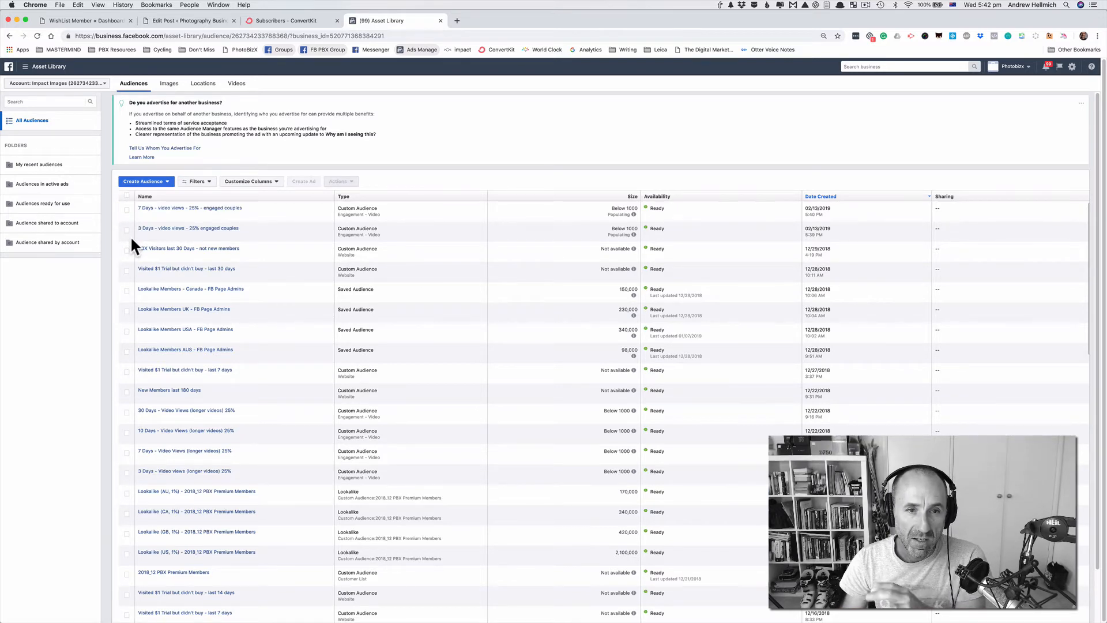
click(26, 68)
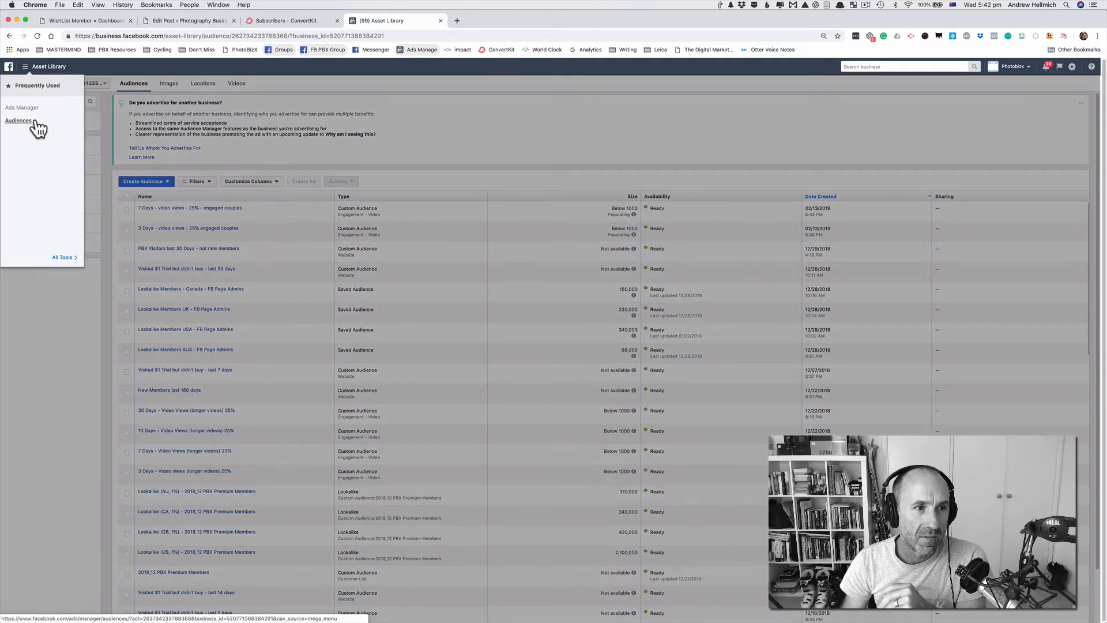
click(27, 107)
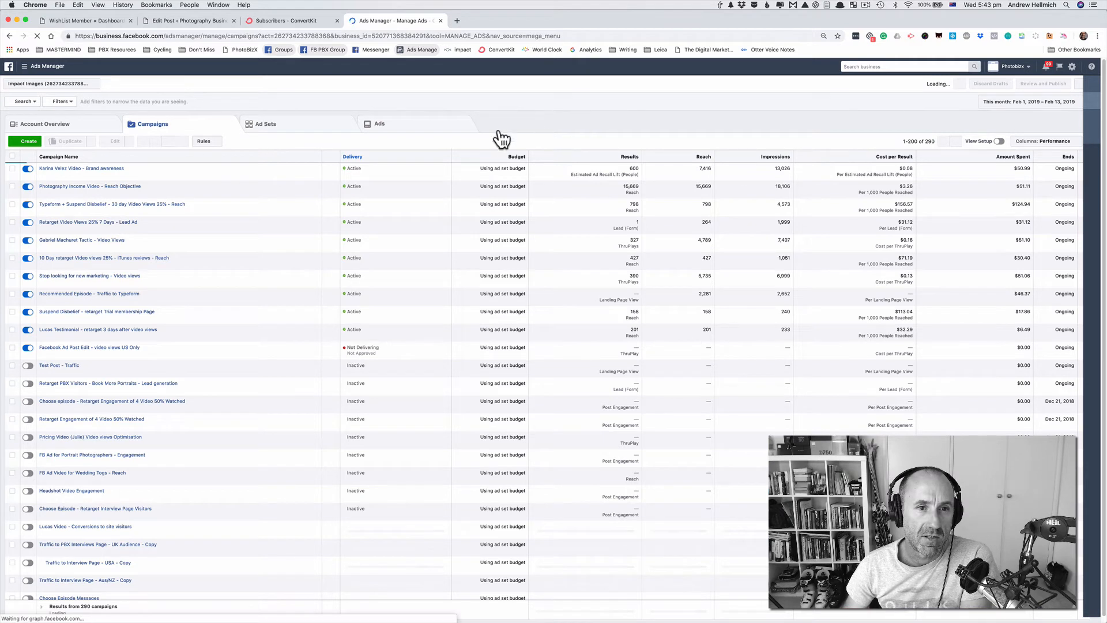
Create a new campaign with the Reach objective, keeping the campaign name "Reach", and continue to the ad set
click(30, 141)
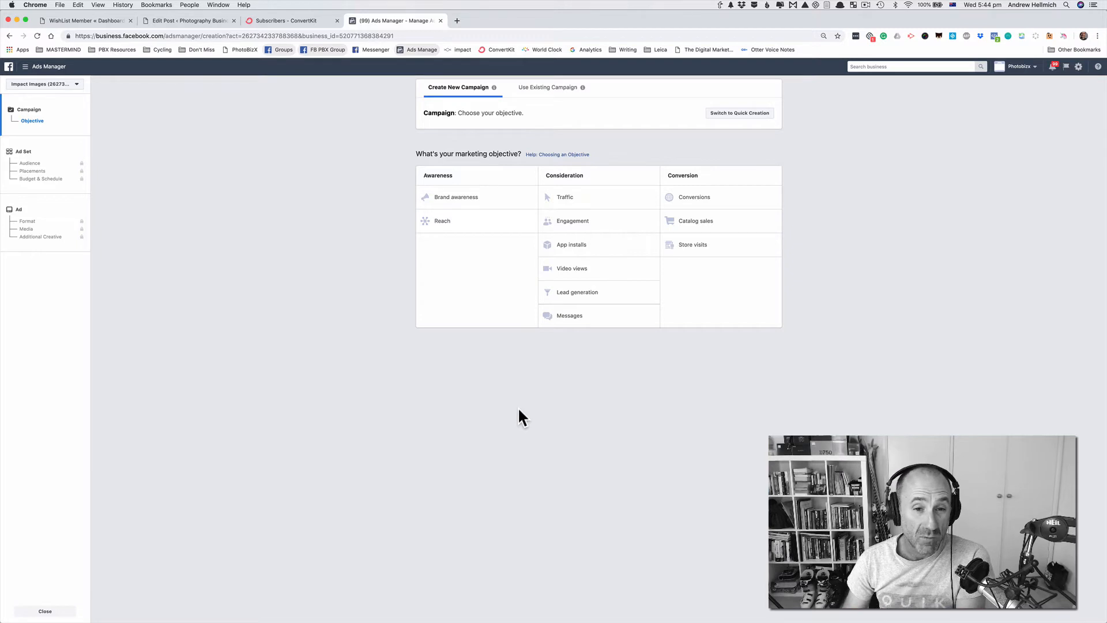
click(442, 224)
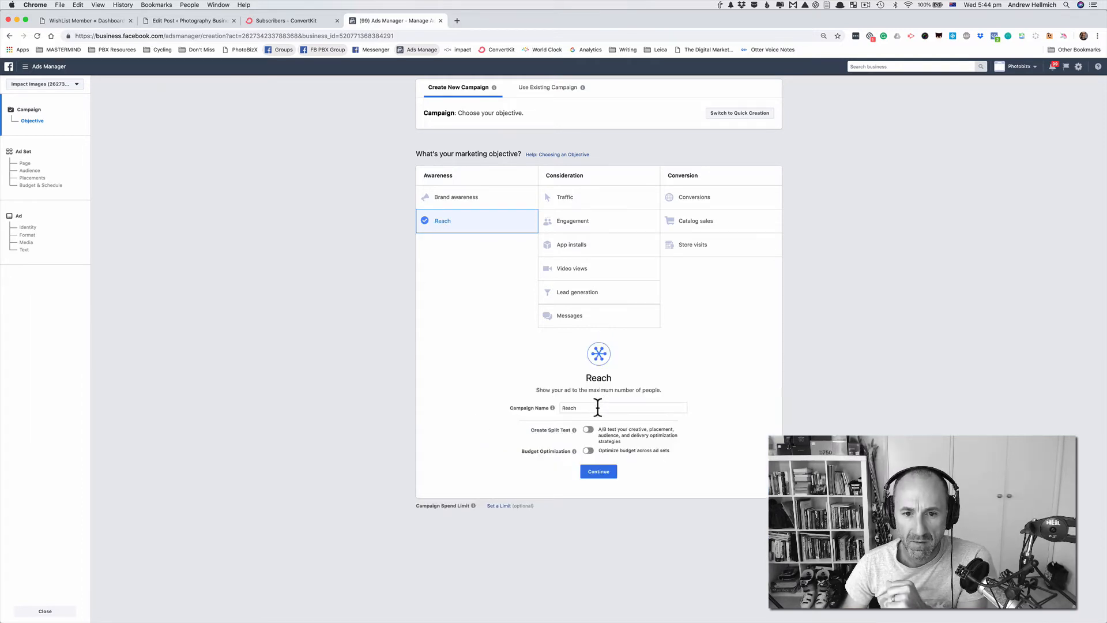
click(598, 408)
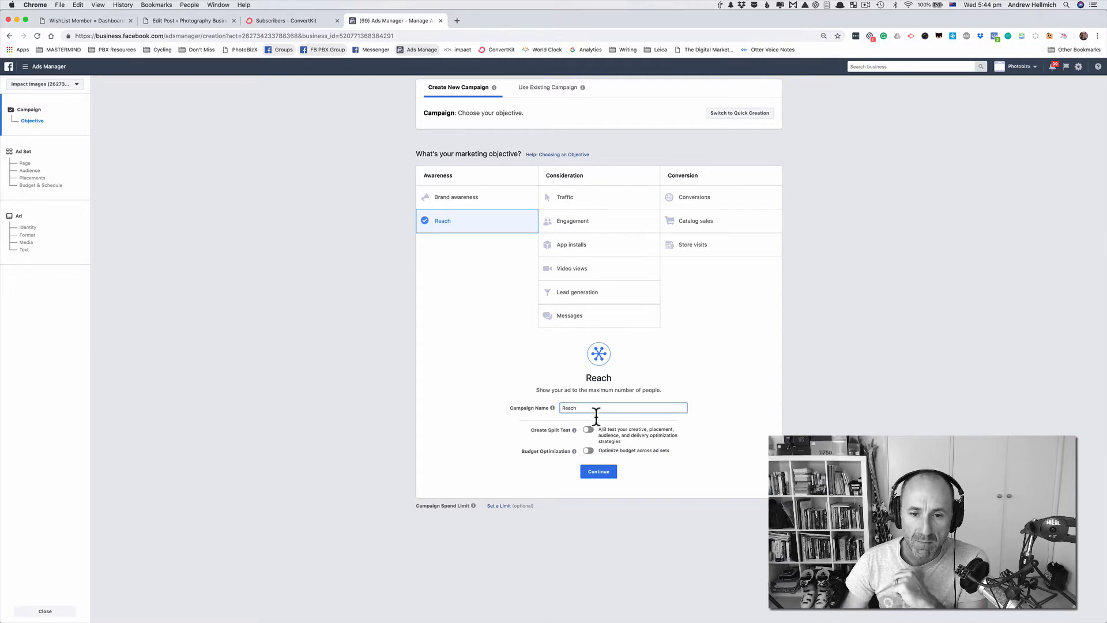
click(597, 473)
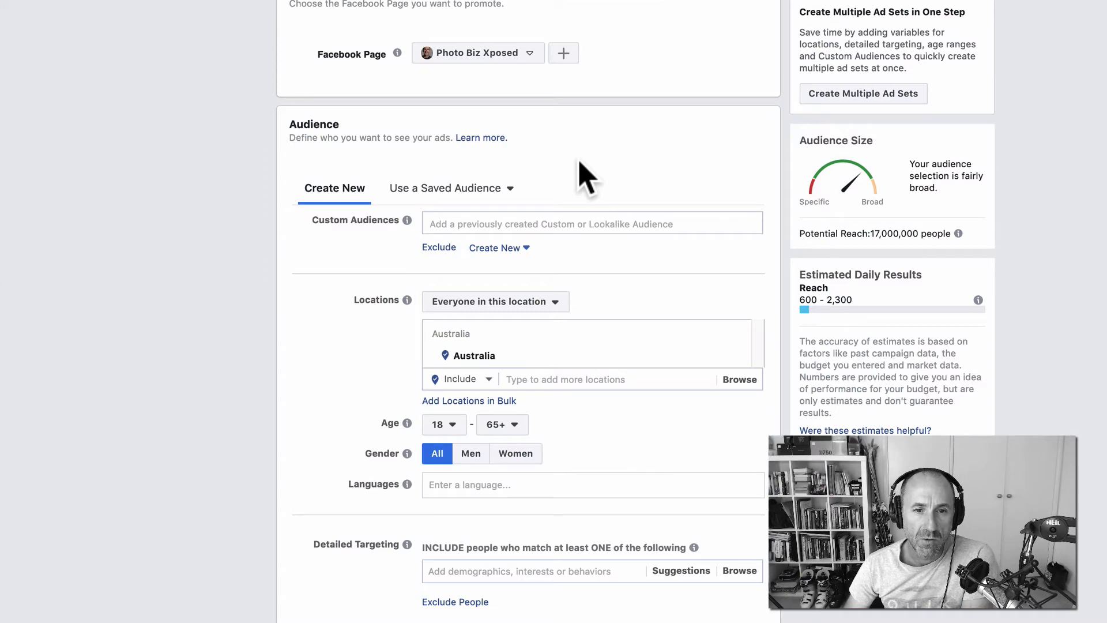
Target the custom audience "3 Days - video views - 25% engaged couples" in the ad set
click(524, 224)
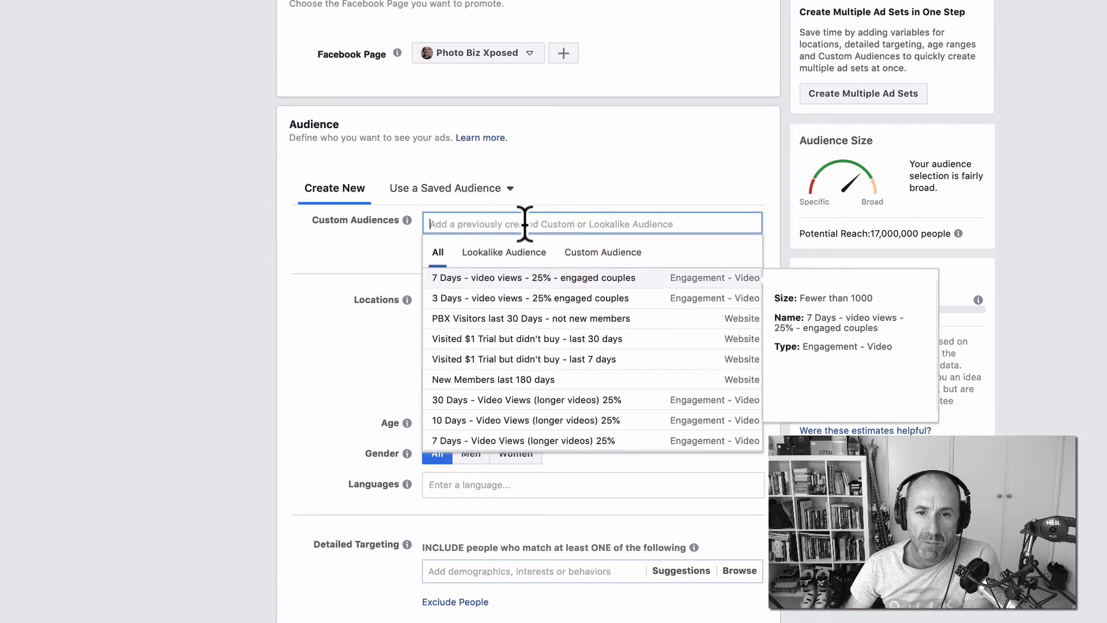
click(586, 254)
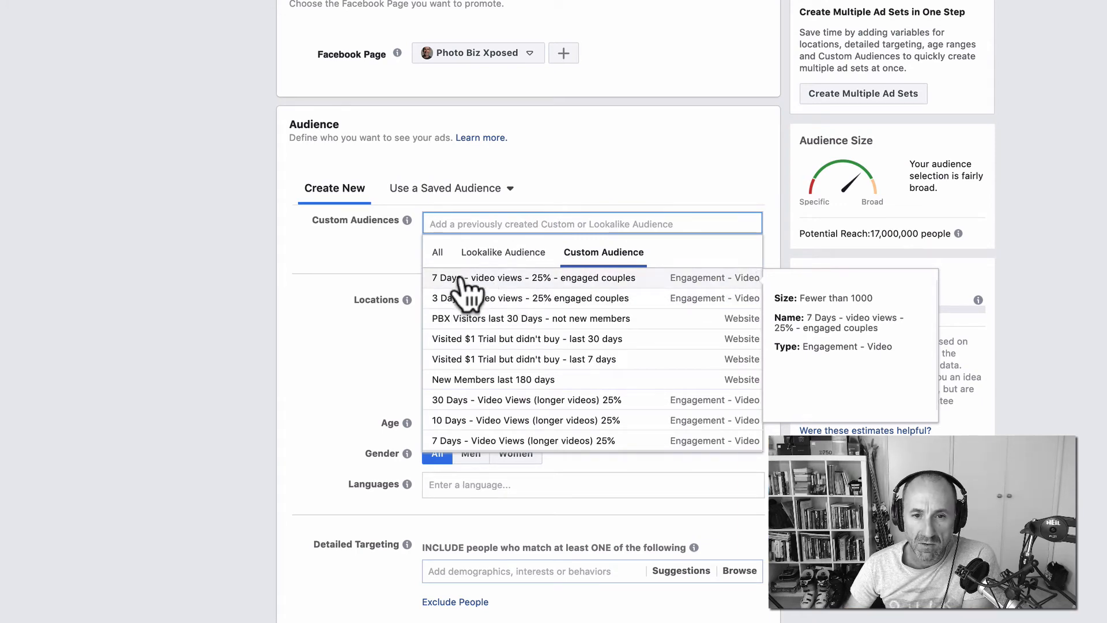
click(496, 296)
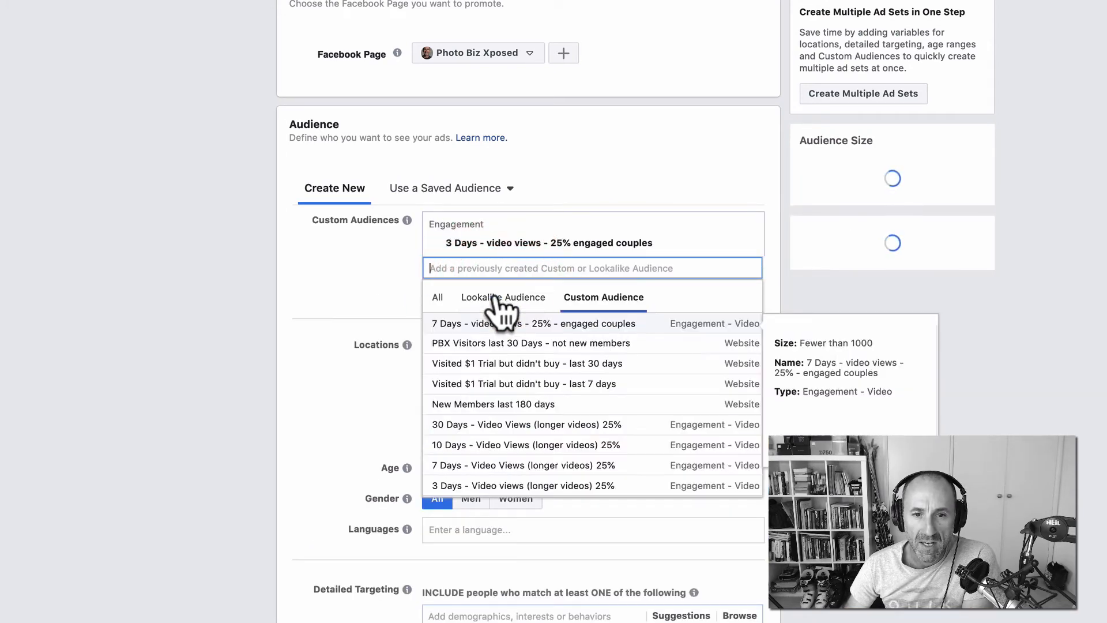
click(378, 289)
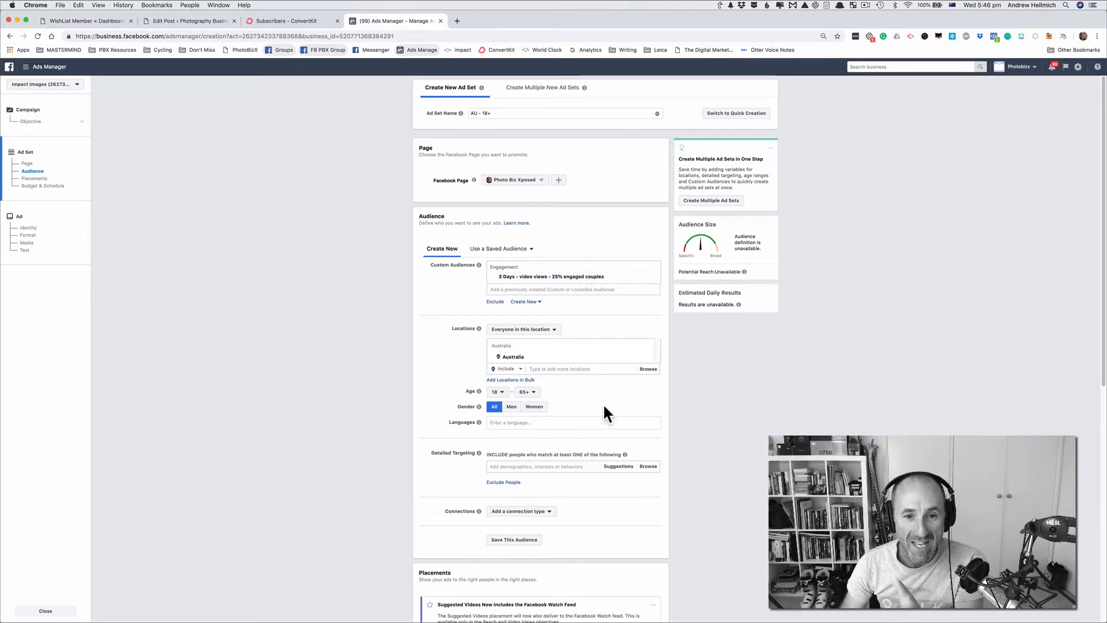
Review the ad set's placements, budget and schedule settings, and continue to the ad setup
scroll(603, 429, down, 3)
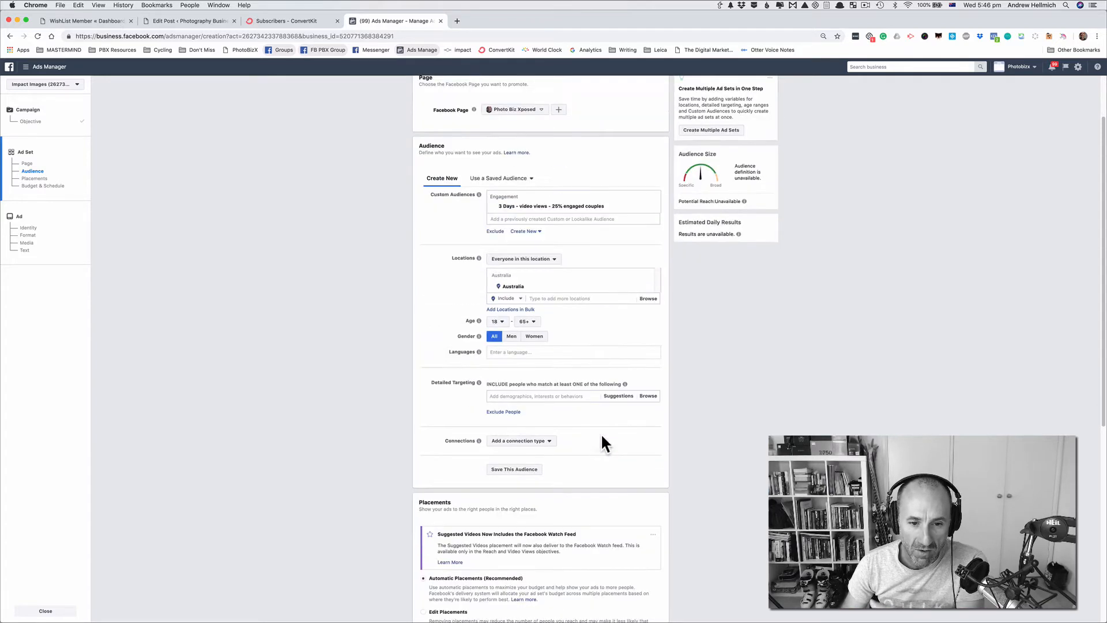
scroll(571, 470, down, 5)
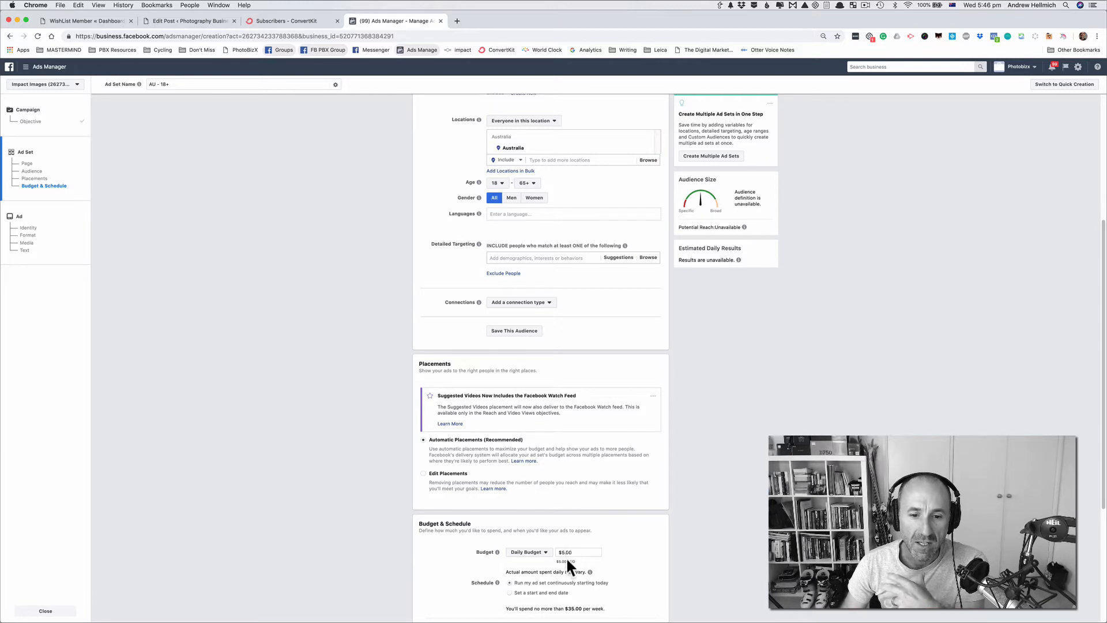
scroll(567, 560, down, 7)
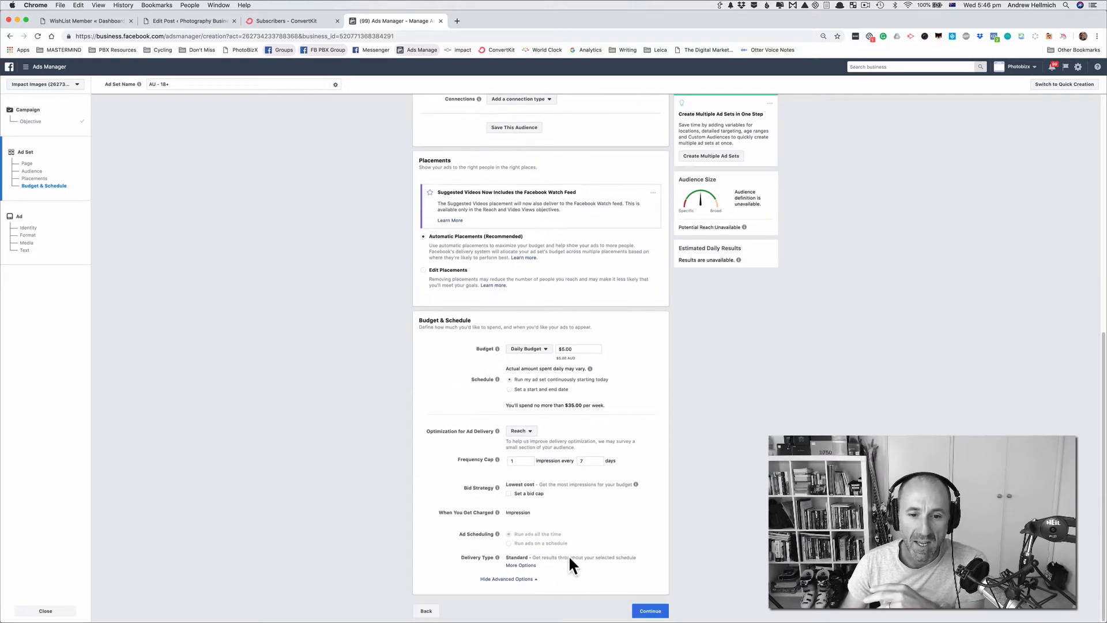
click(647, 608)
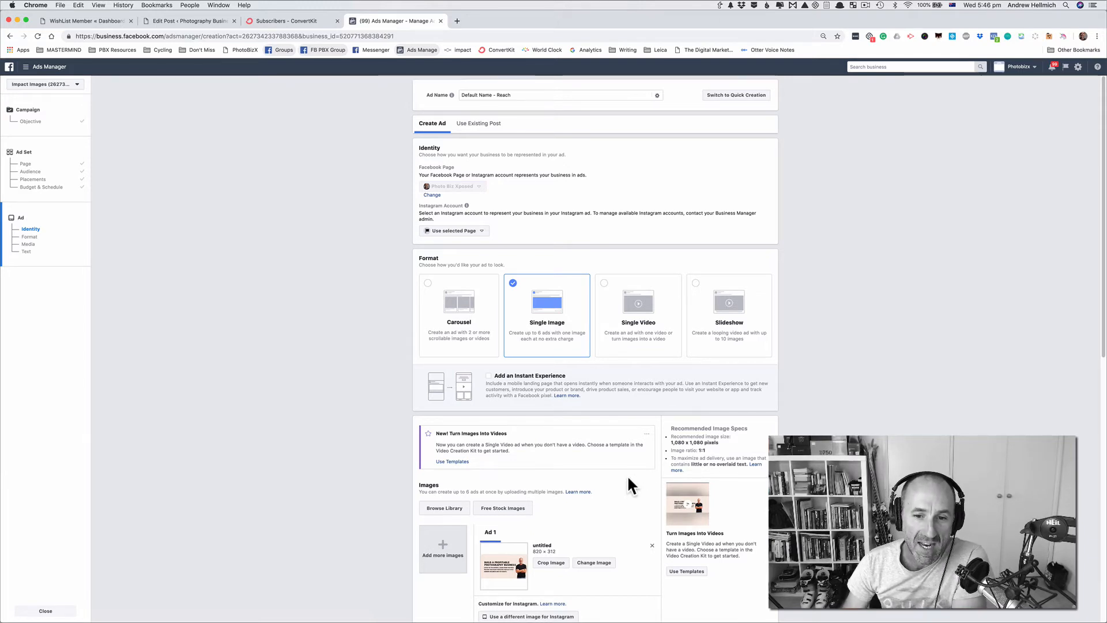
Return to the ad set and replace its 3-day custom audience with "7 Days - video views - 25% - engaged couples"
click(25, 164)
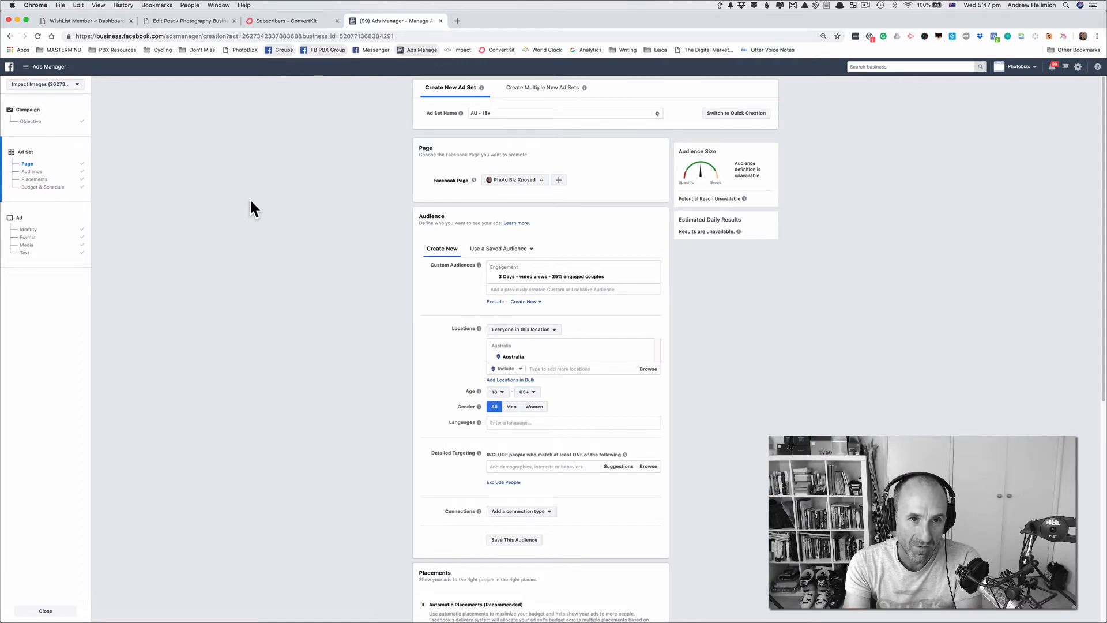
click(653, 277)
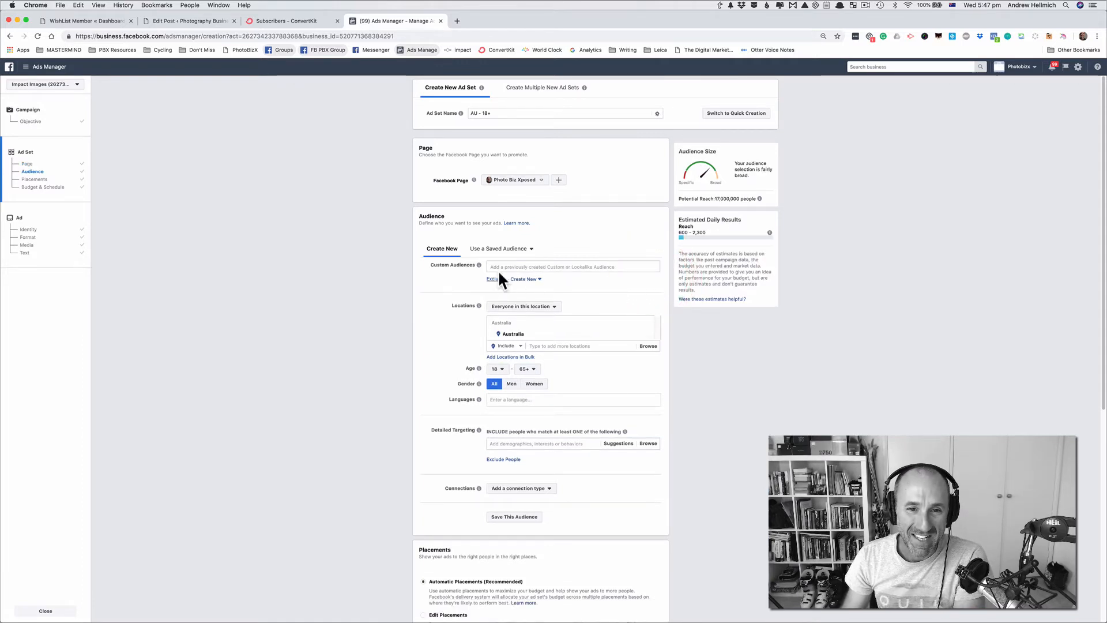
click(516, 267)
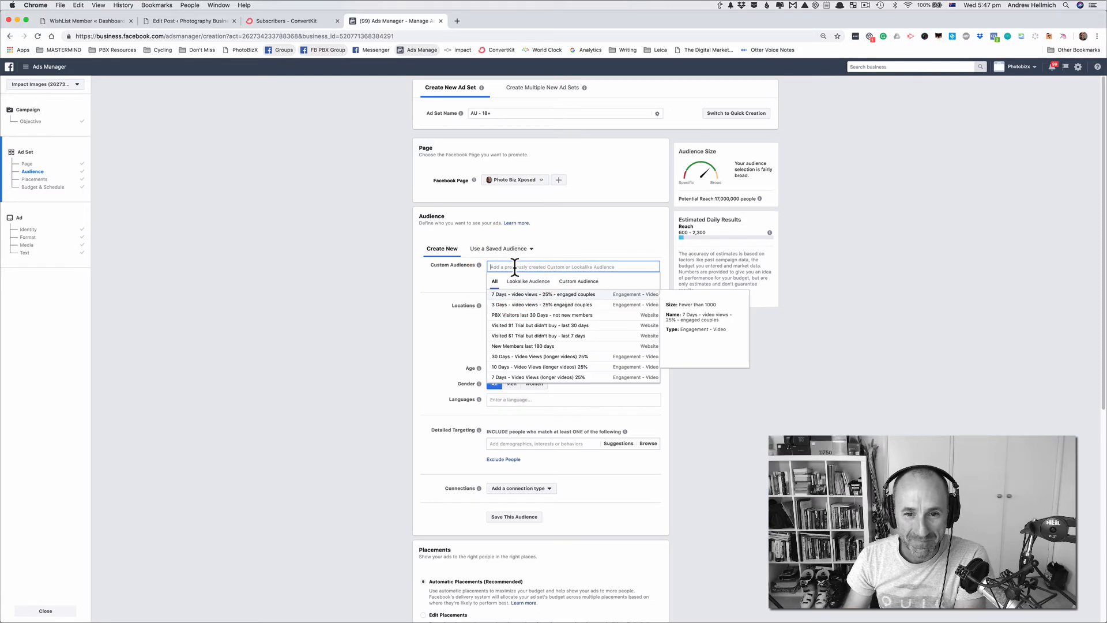
click(562, 281)
click(522, 295)
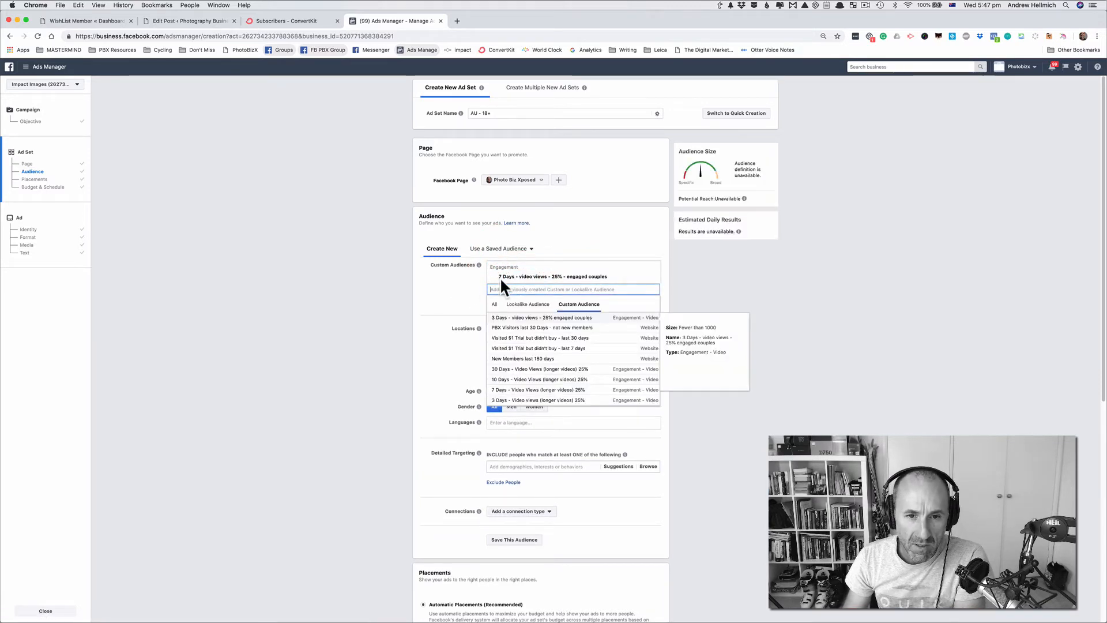
click(457, 281)
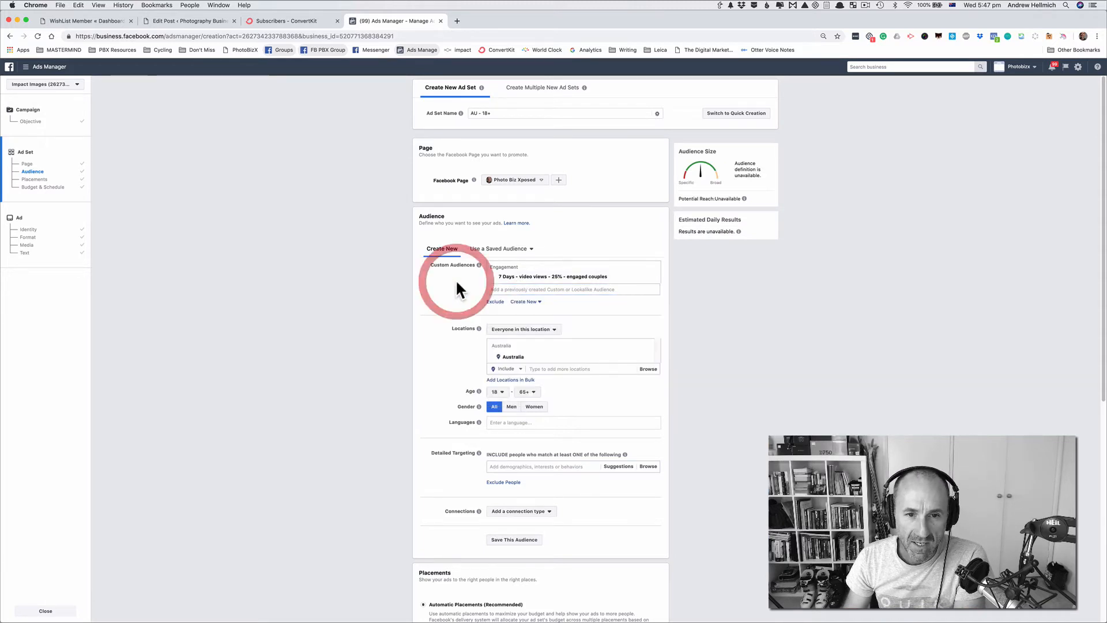
Exclude the custom audience "3 Days - video views - 25% engaged couples" from the ad set
click(496, 299)
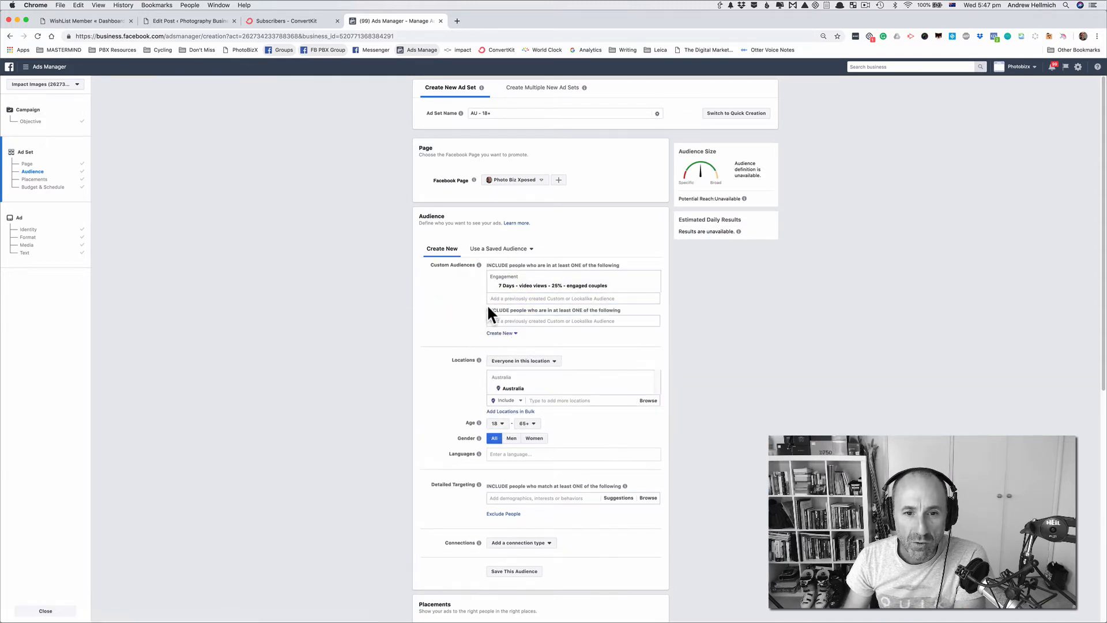
click(516, 321)
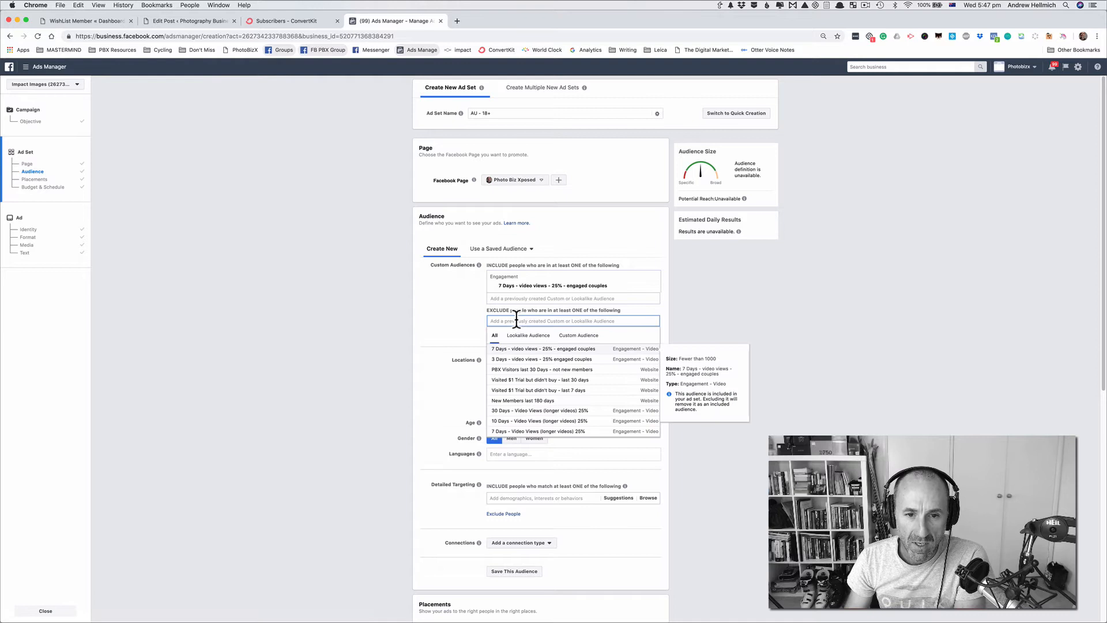
click(577, 336)
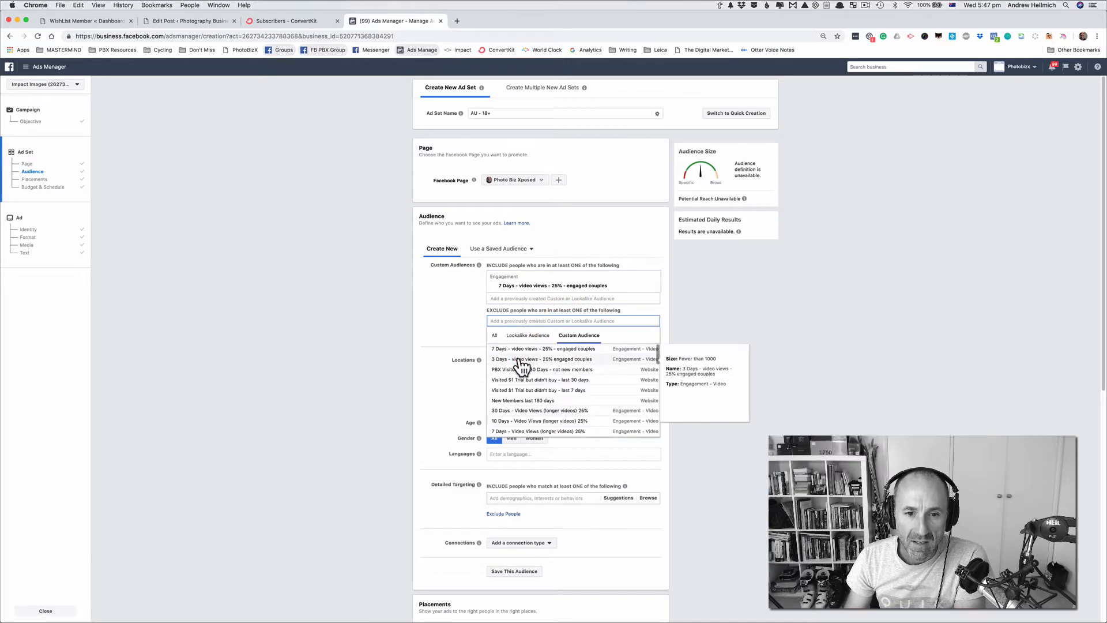
click(519, 358)
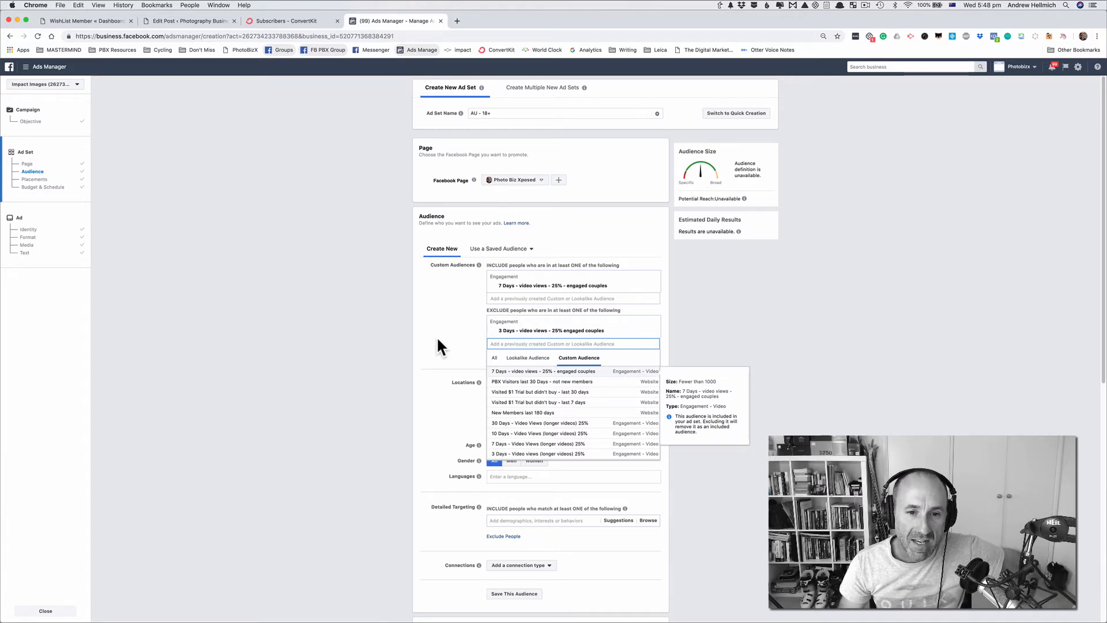
click(452, 312)
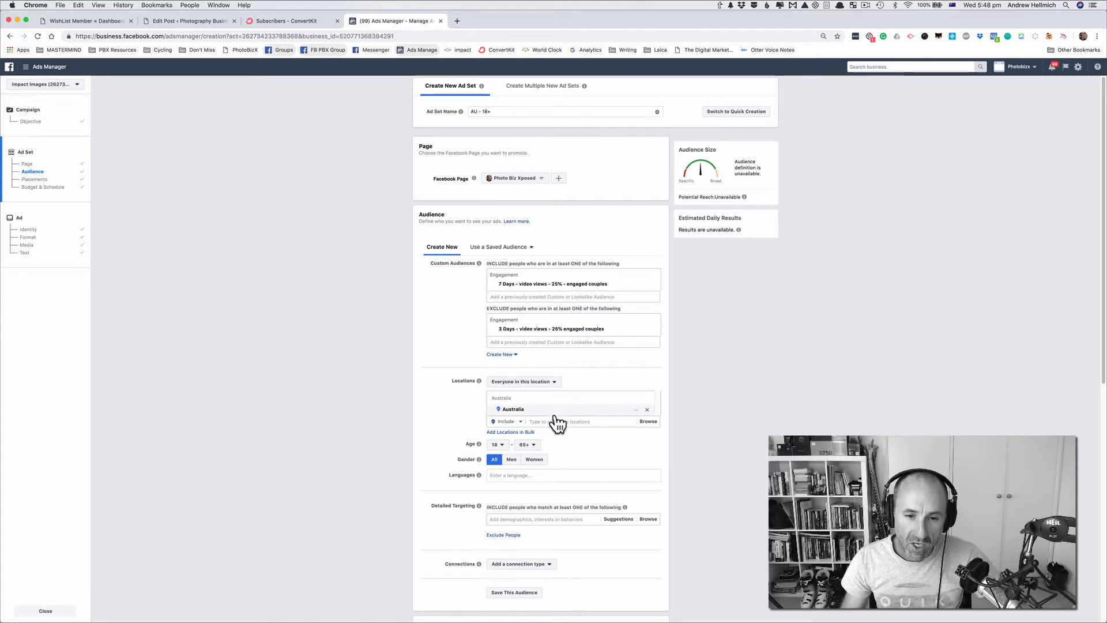
Set the ad set's frequency cap to 2 impressions every 4 days
scroll(553, 455, down, 3)
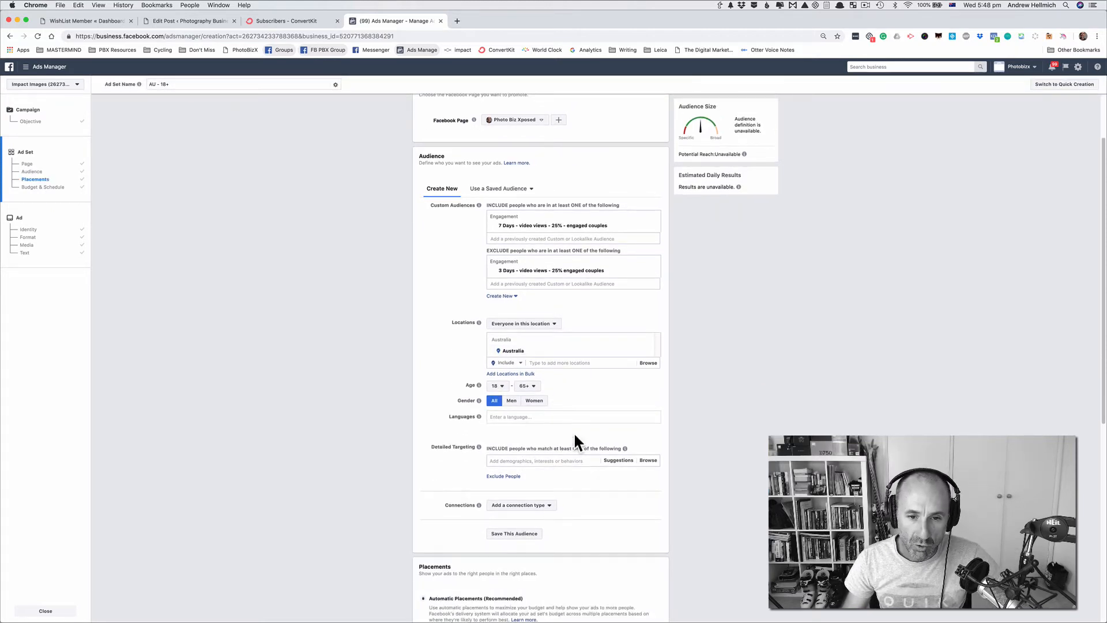
scroll(571, 461, down, 5)
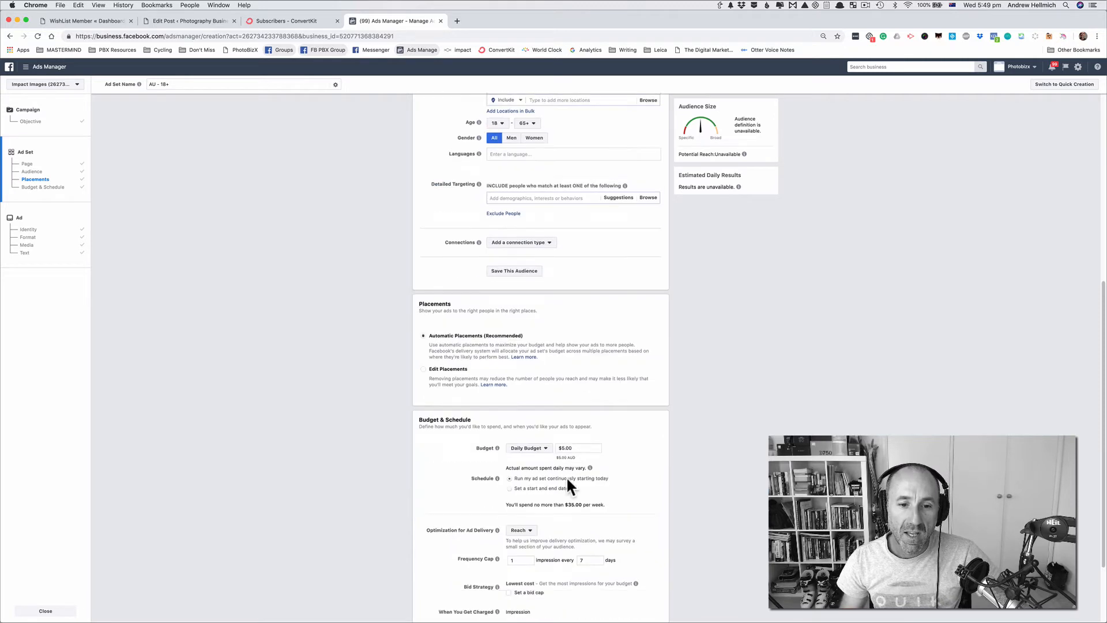
scroll(568, 479, down, 2)
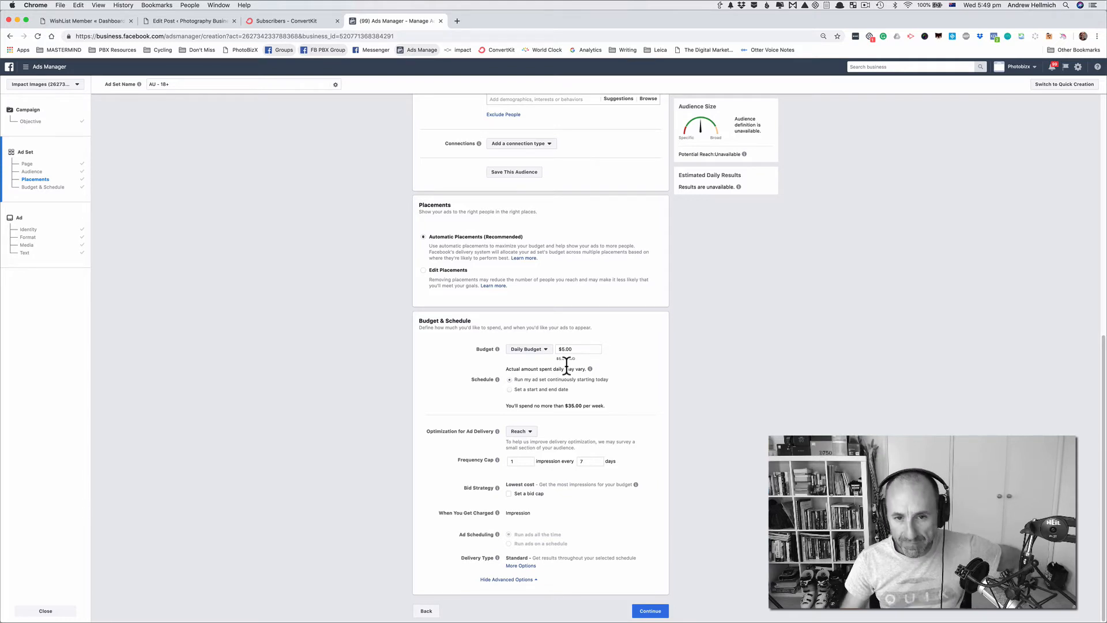
click(528, 460)
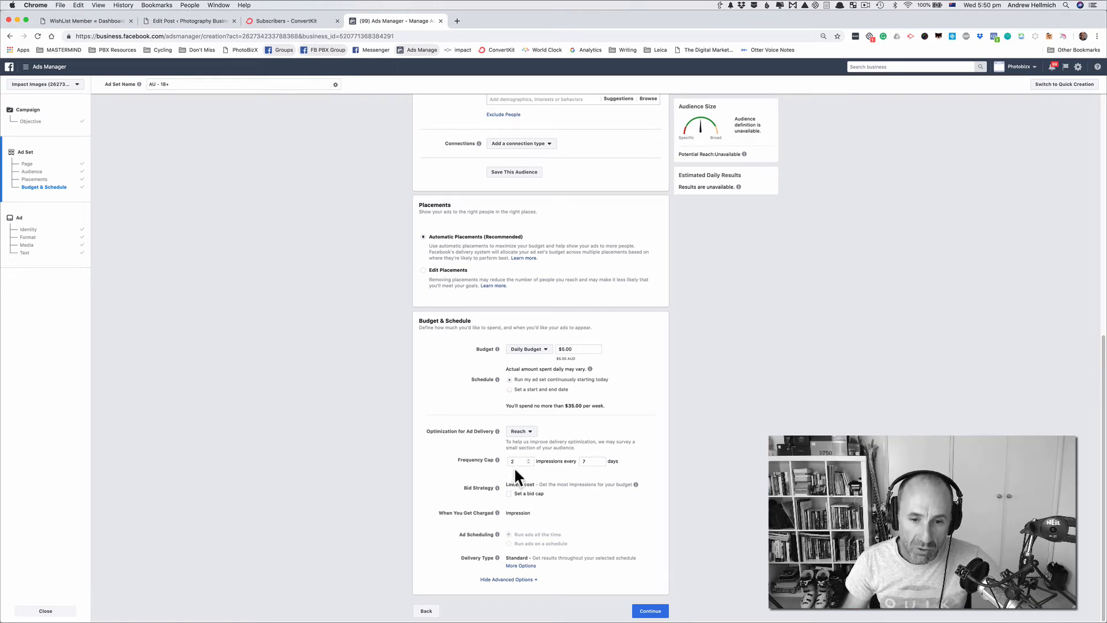
click(589, 461)
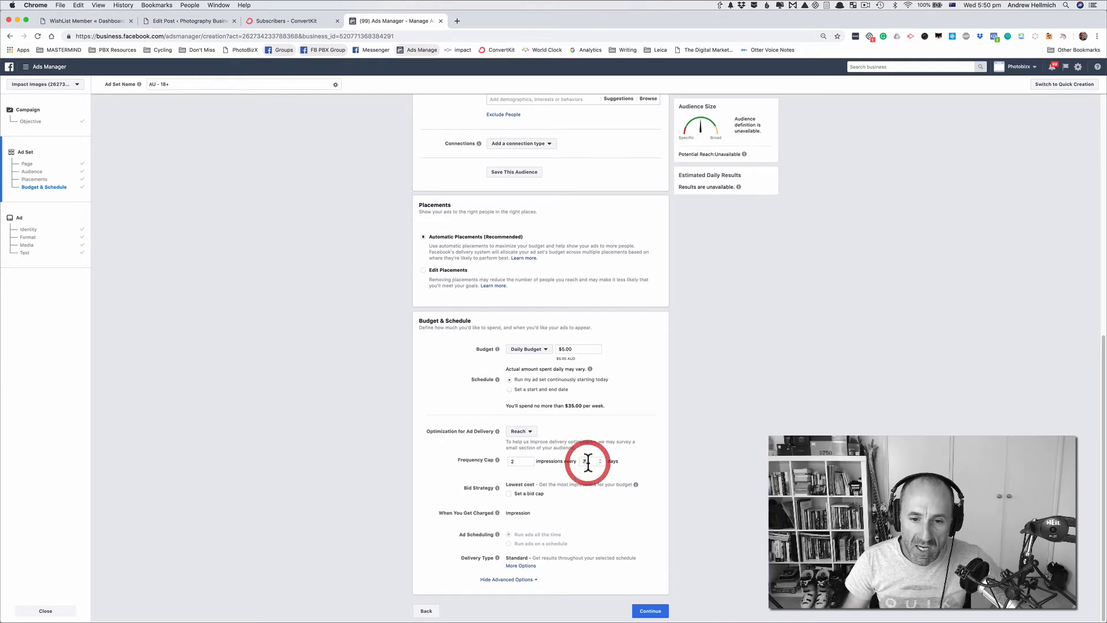
click(599, 463)
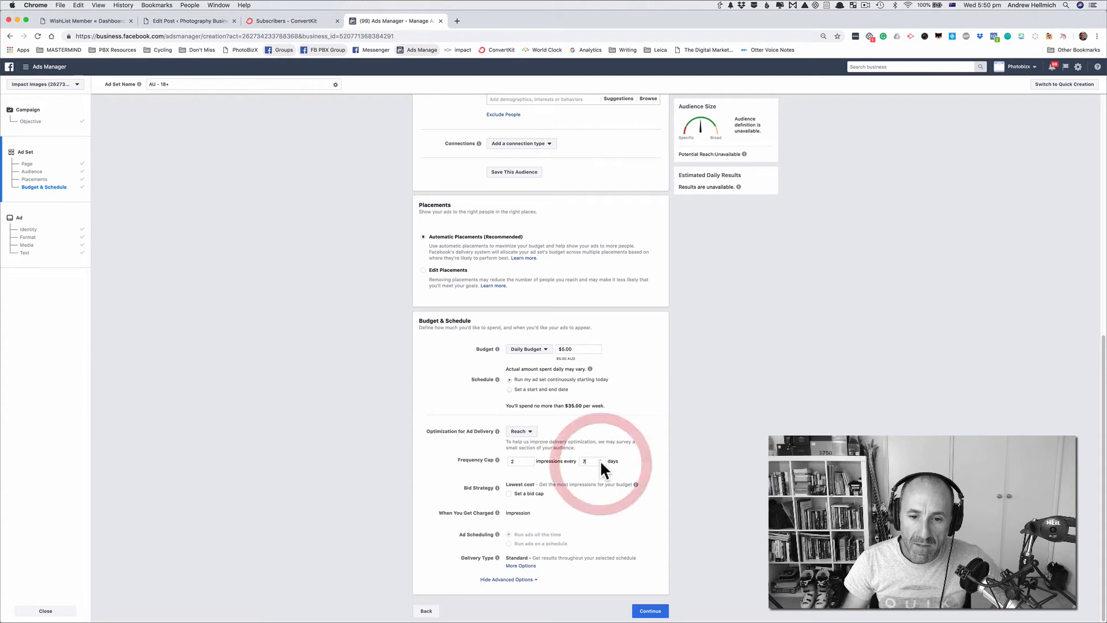
click(599, 462)
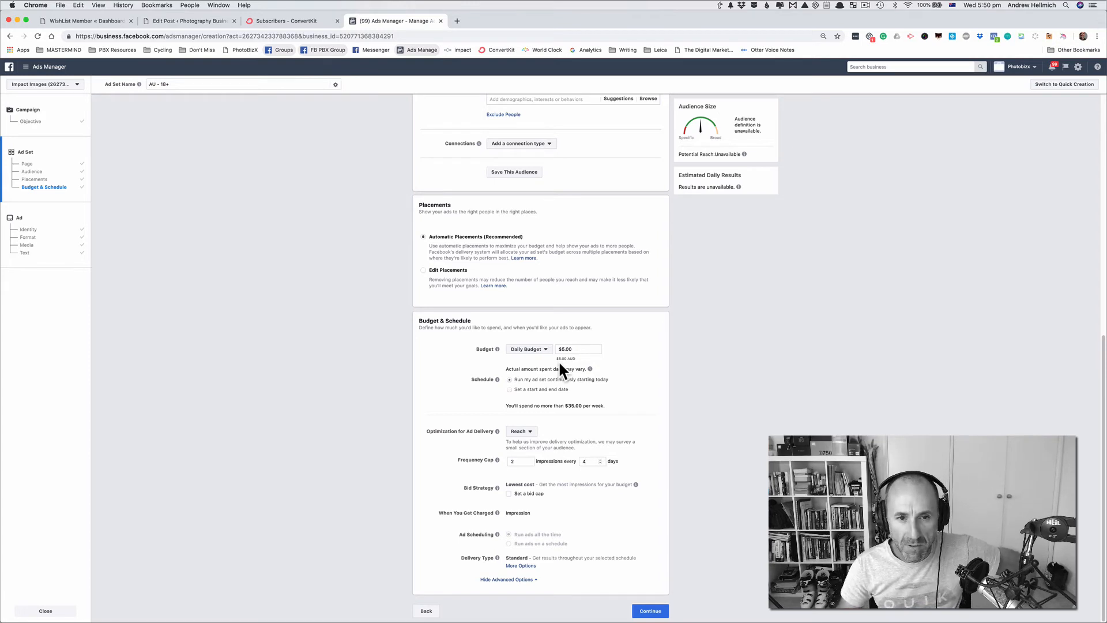
Change the ad set from automatic placements to Edit Placements and review the platform, budget and audience settings
click(453, 269)
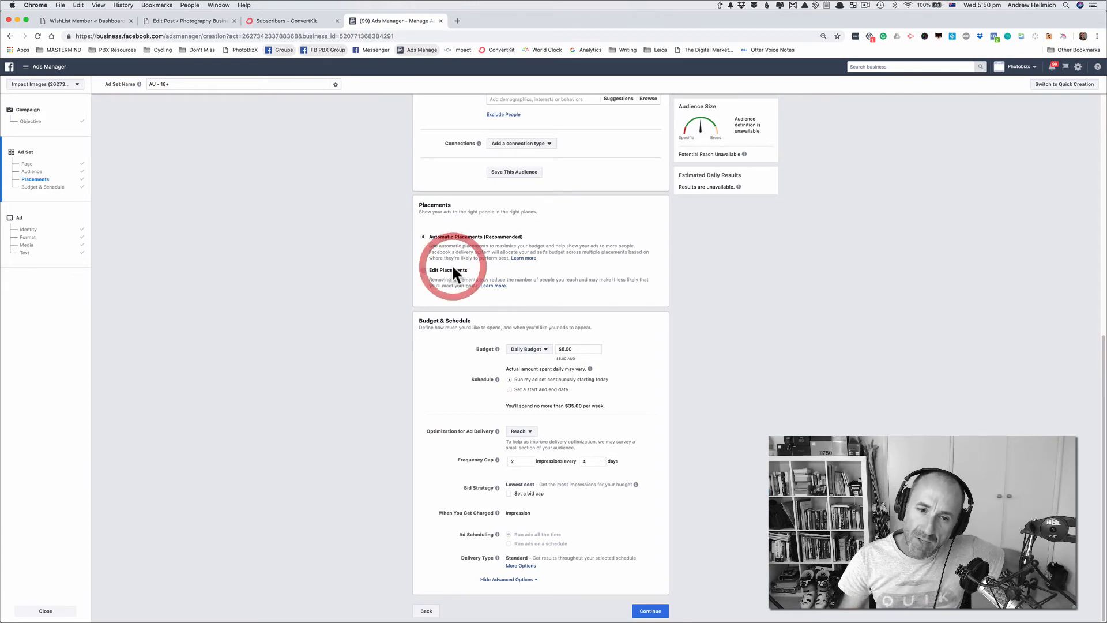
click(452, 271)
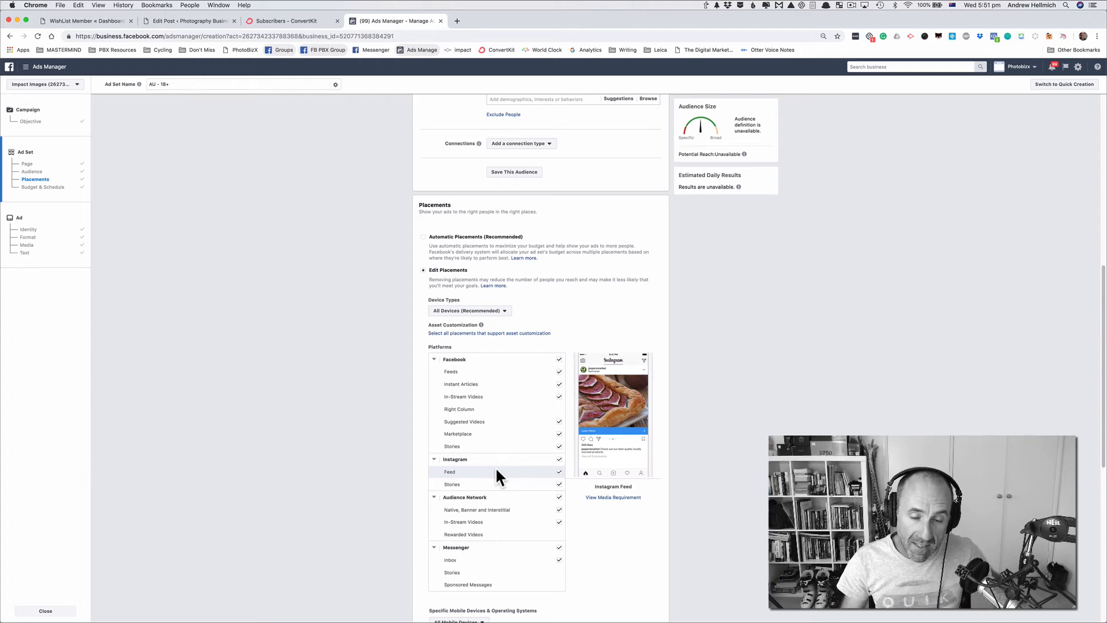
scroll(500, 492, down, 4)
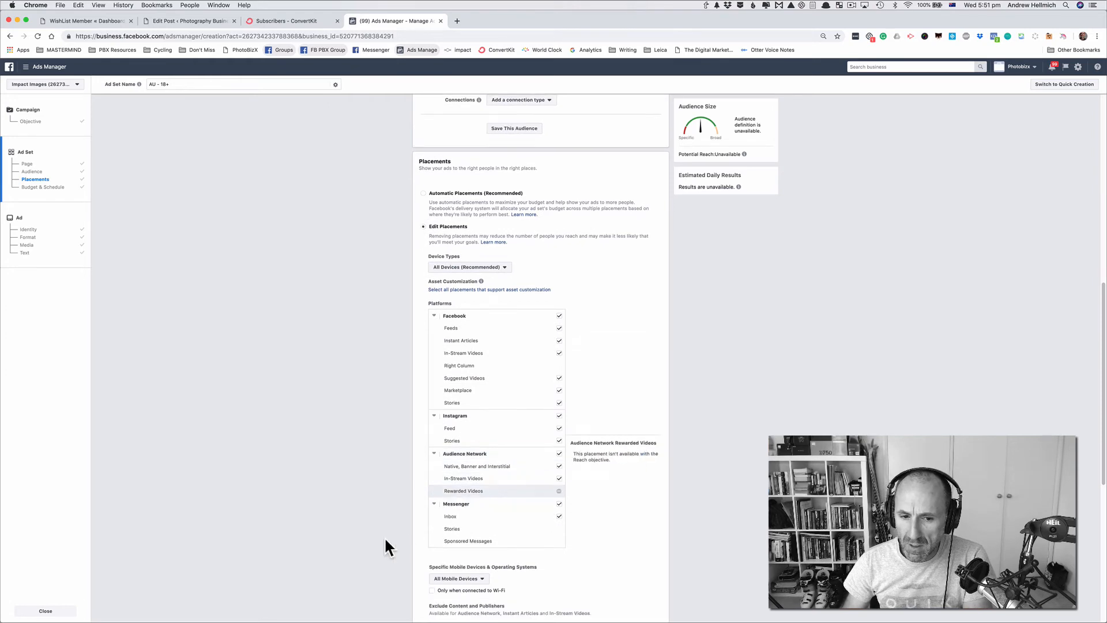
scroll(384, 540, down, 5)
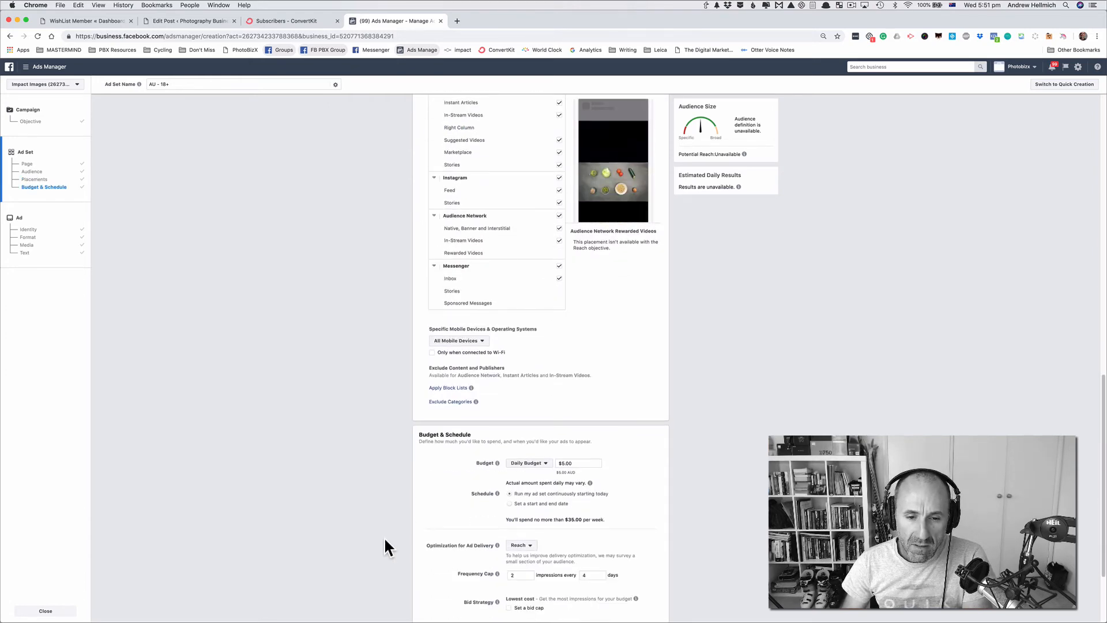
scroll(386, 546, down, 1)
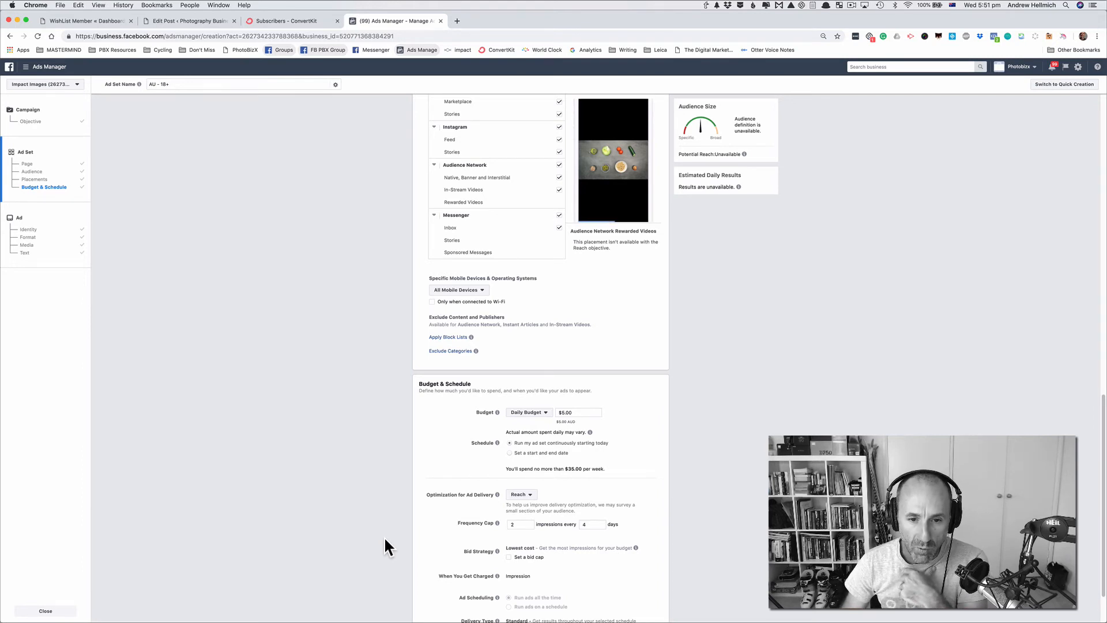
scroll(385, 540, down, 1)
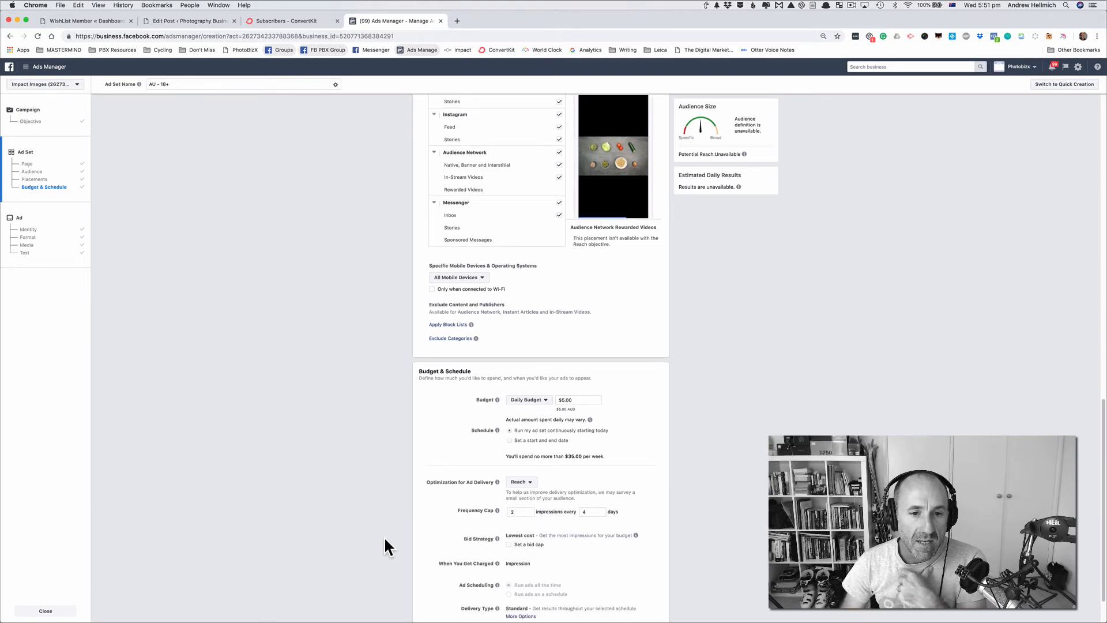
scroll(385, 539, down, 4)
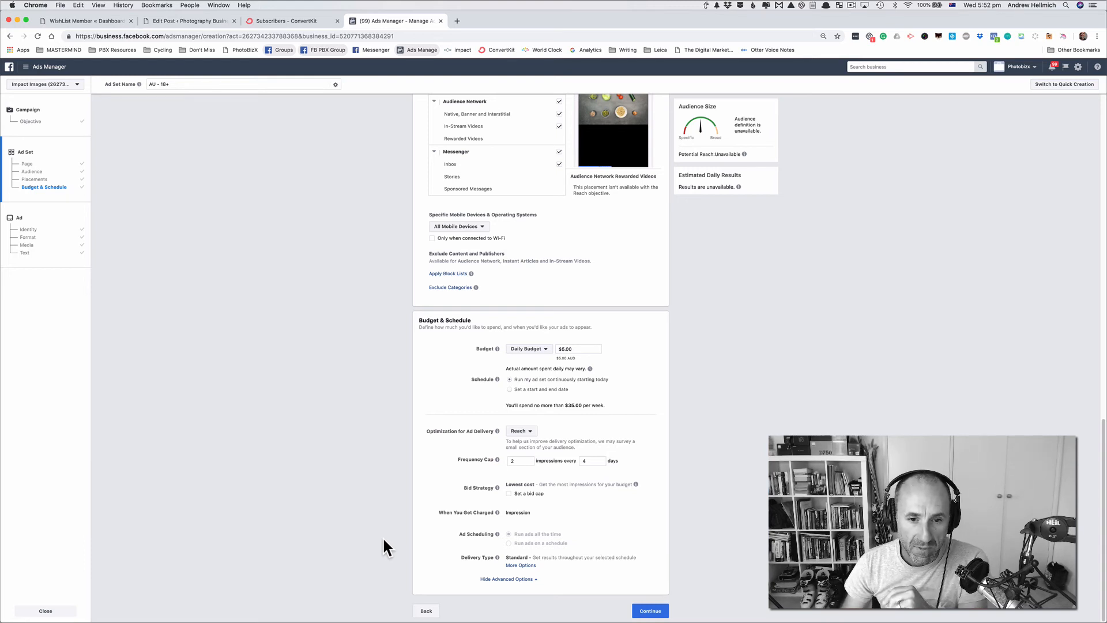
scroll(382, 536, up, 15)
scroll(382, 535, up, 1)
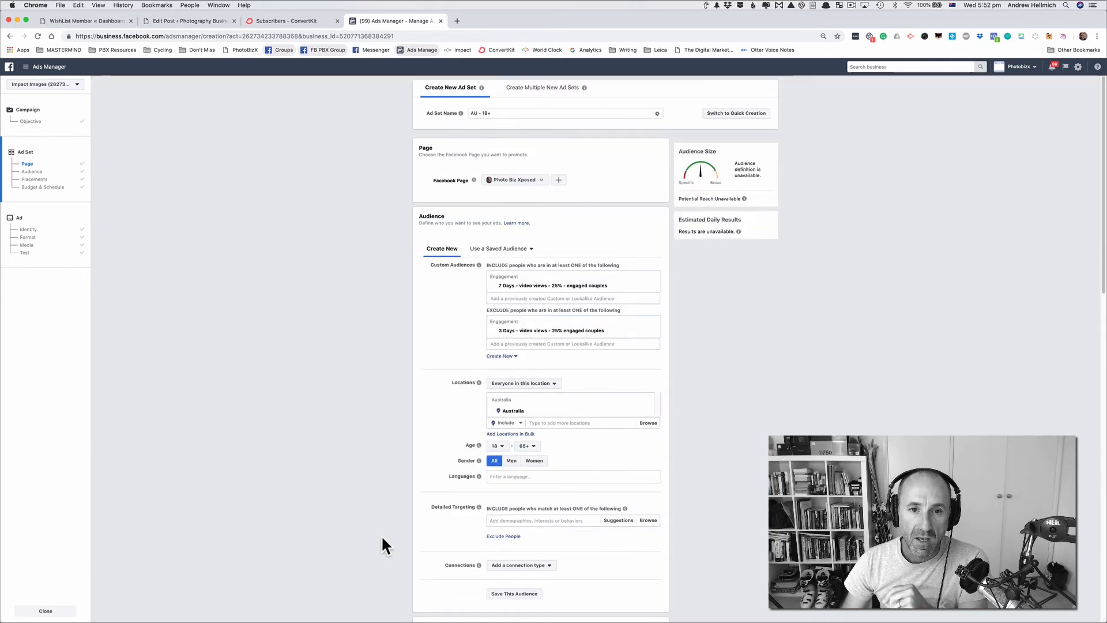